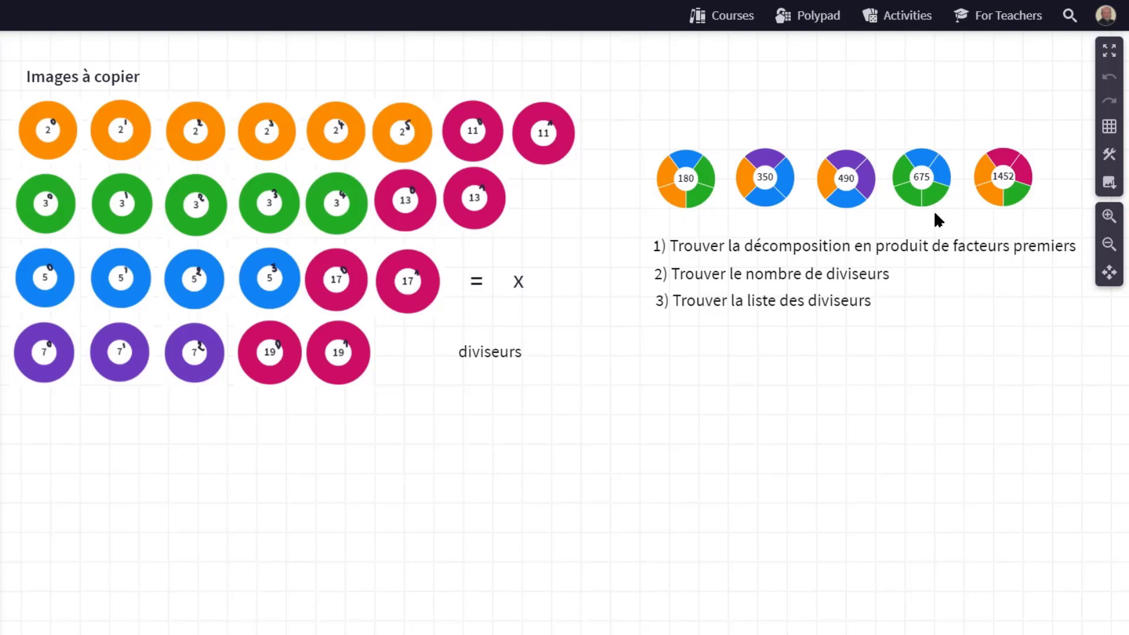
# Step: Place a copy of the 180 disc below the source images and a copy of the equals sign beside it
pyautogui.click(690, 179)
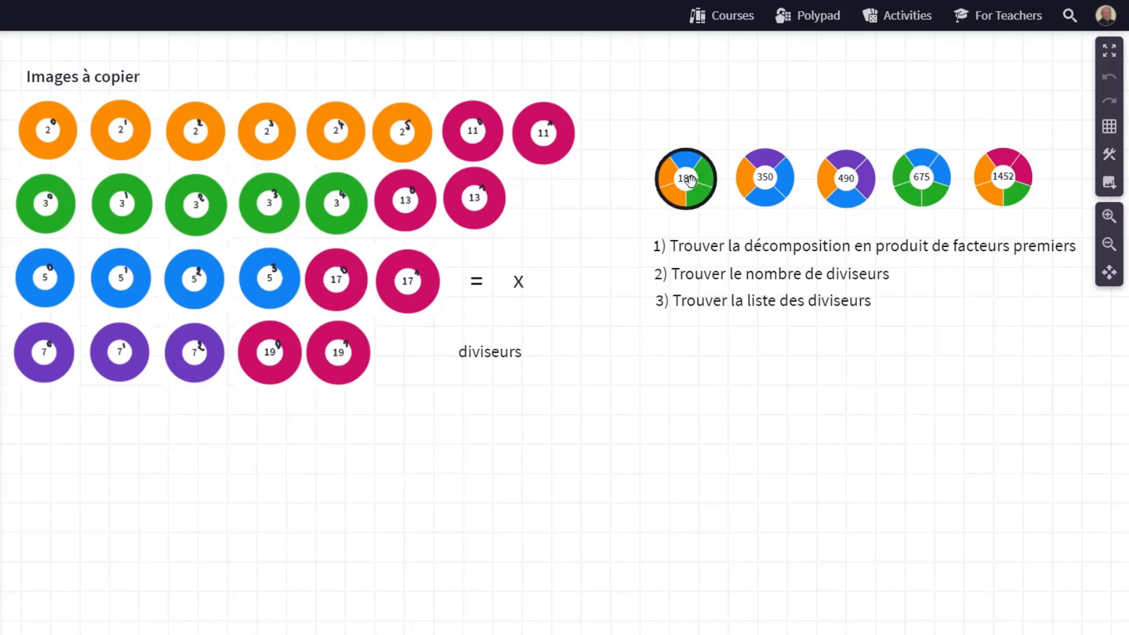
pyautogui.moveTo(690, 180); pyautogui.dragTo(91, 433)
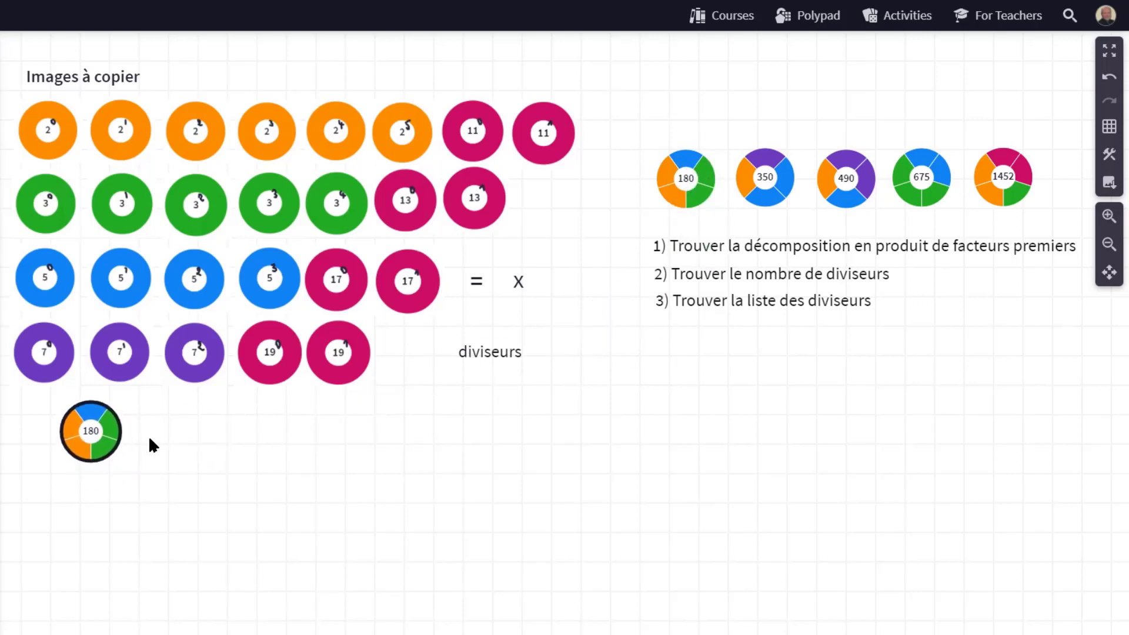
pyautogui.click(475, 282)
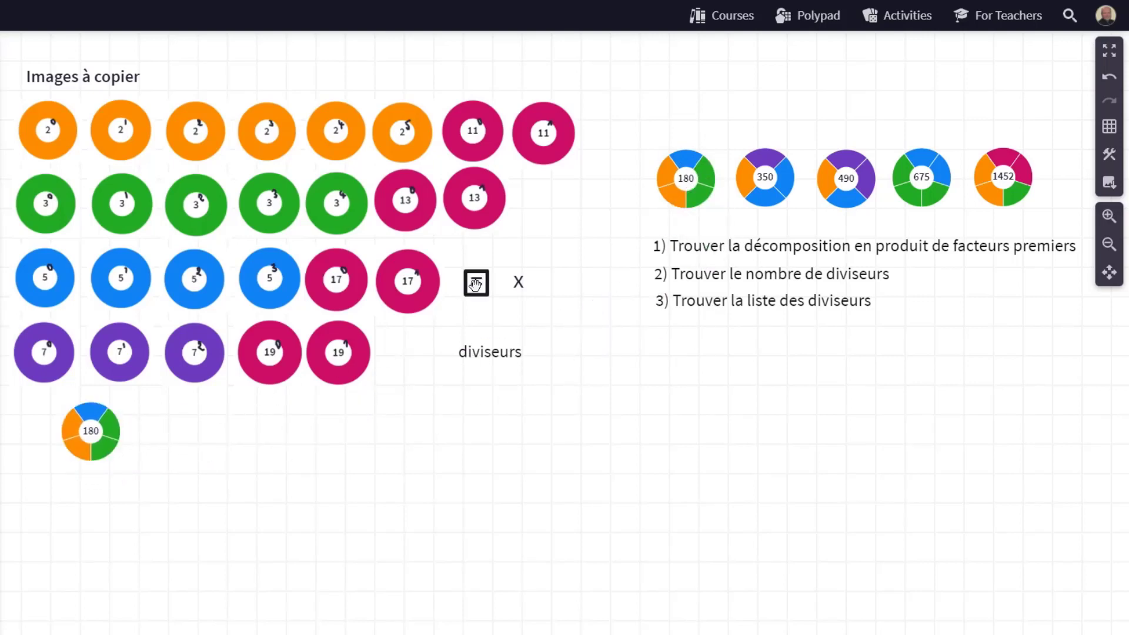
pyautogui.moveTo(476, 283); pyautogui.dragTo(150, 435)
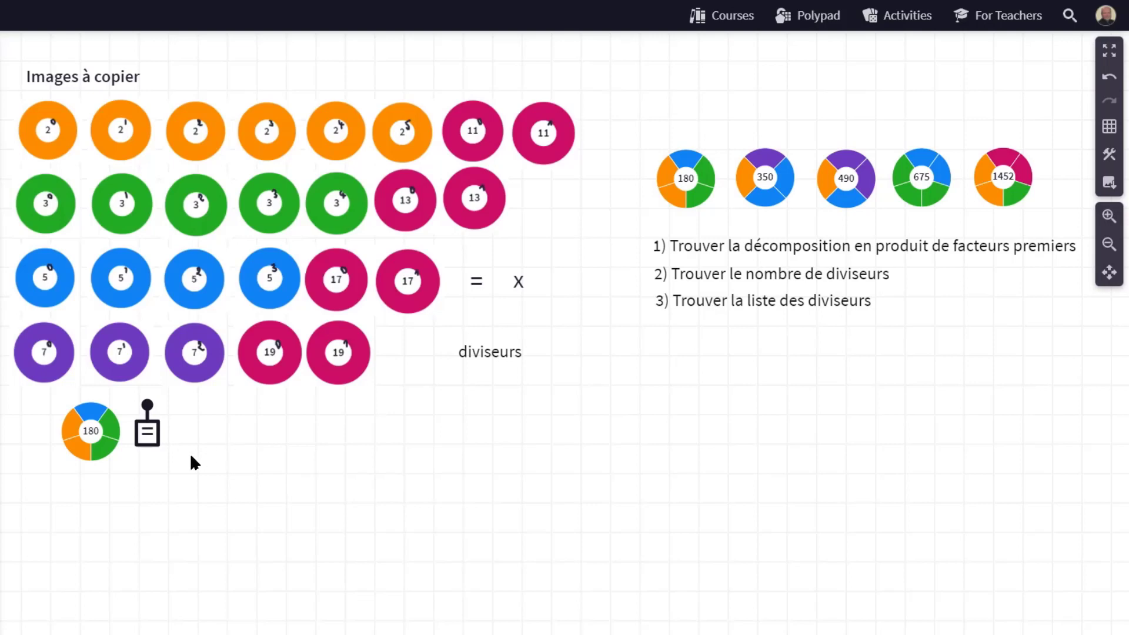
# Step: Duplicate the 180 disc, split off two prime factors of 2, and line them up after the equals sign
pyautogui.click(88, 434)
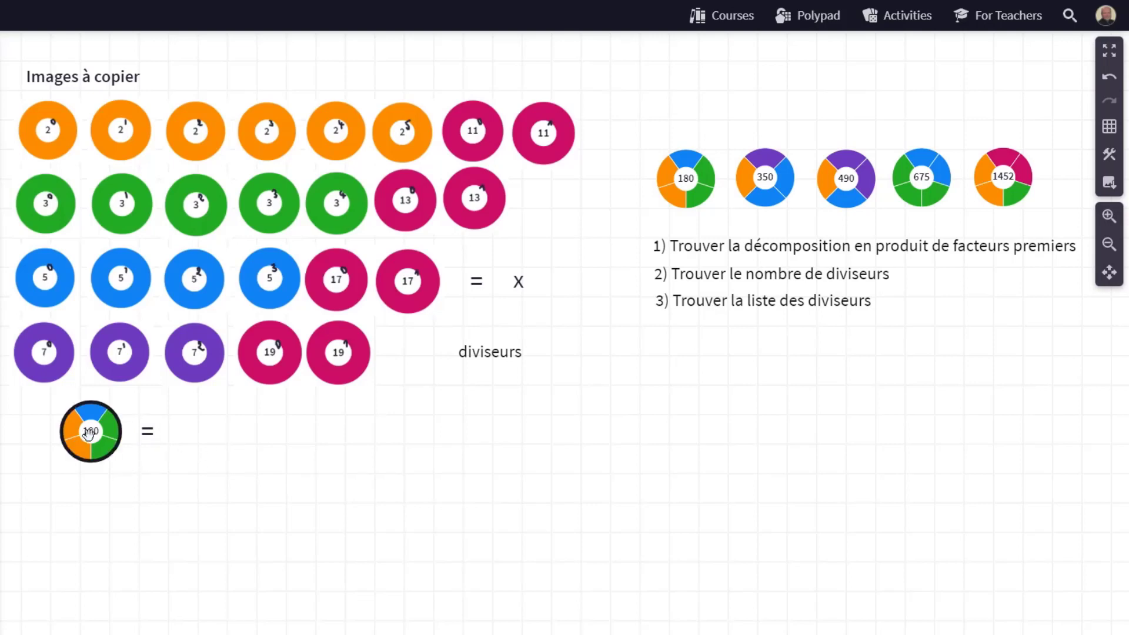
pyautogui.moveTo(88, 434); pyautogui.dragTo(200, 516)
pyautogui.moveTo(231, 454); pyautogui.dragTo(278, 504)
pyautogui.moveTo(207, 521); pyautogui.dragTo(203, 442)
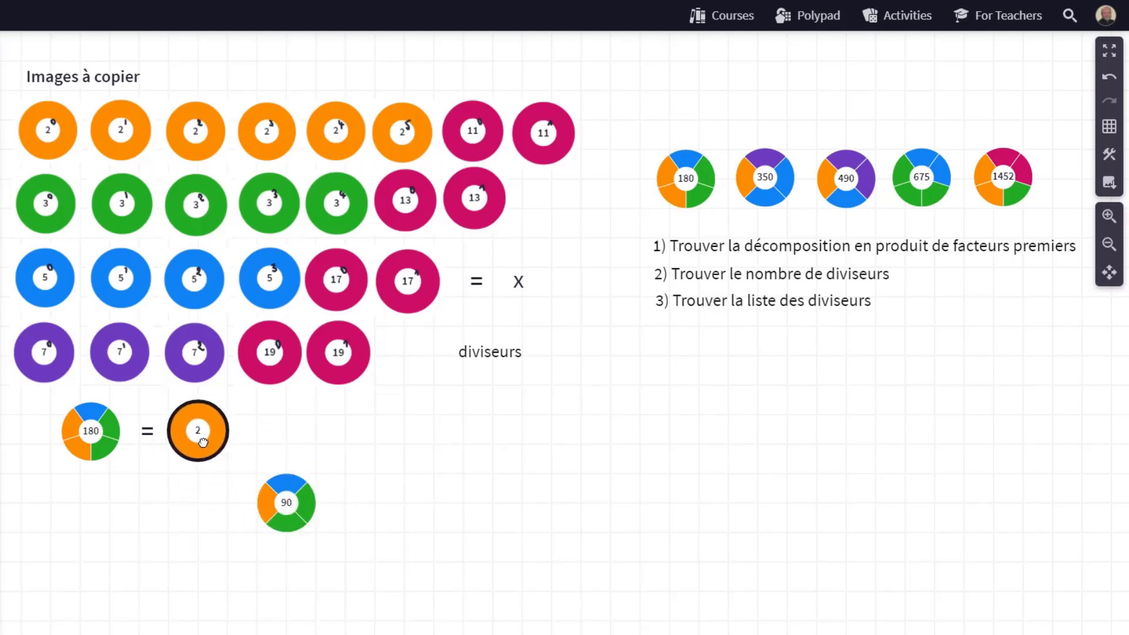
pyautogui.moveTo(266, 510); pyautogui.dragTo(267, 440)
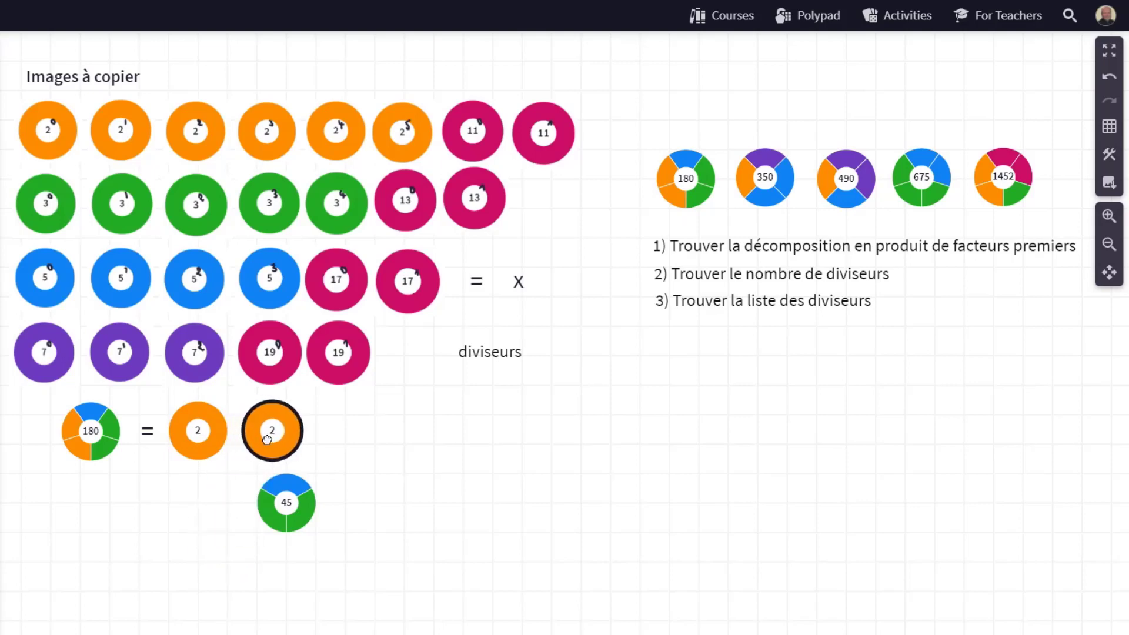
# Step: Split the remaining 45 disc into 3, 3 and 5, and complete the product 2 x 2 x 3 x 3 x 5 with copied multiplication signs
pyautogui.click(514, 285)
pyautogui.moveTo(514, 285); pyautogui.dragTo(232, 443)
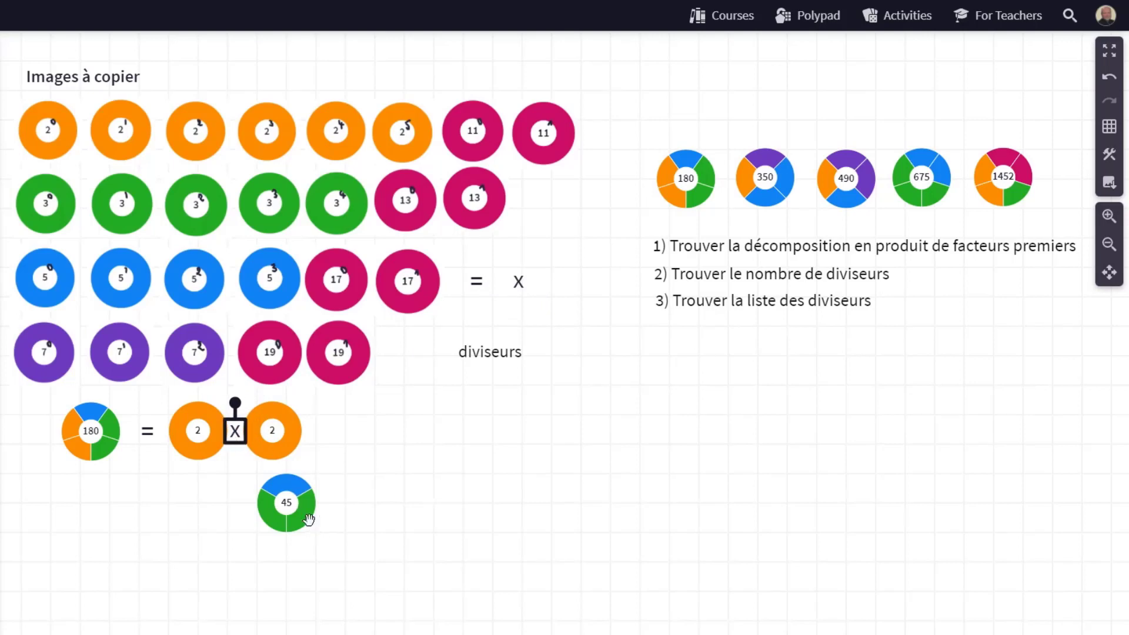
pyautogui.moveTo(306, 517); pyautogui.dragTo(369, 438)
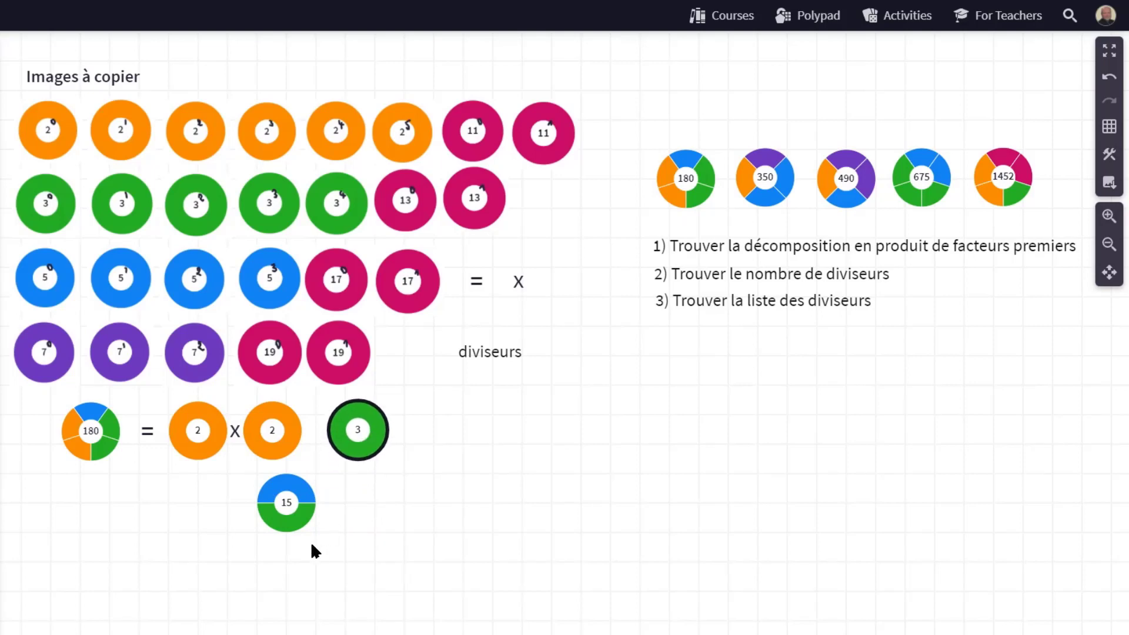
pyautogui.moveTo(297, 523); pyautogui.dragTo(435, 441)
pyautogui.moveTo(290, 514); pyautogui.dragTo(526, 454)
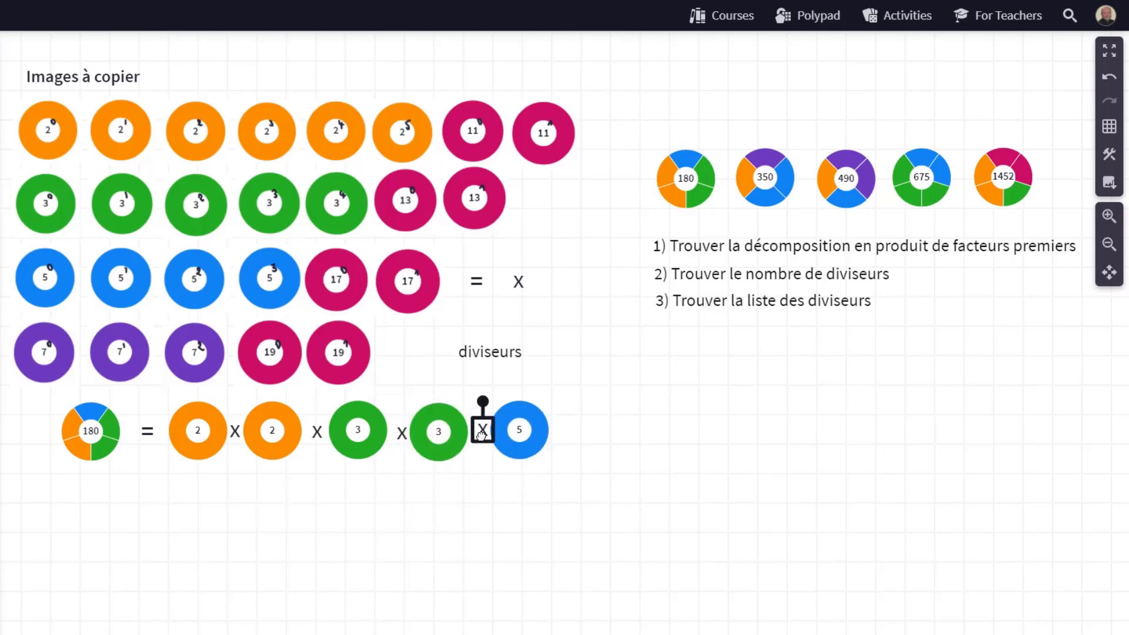
pyautogui.click(593, 453)
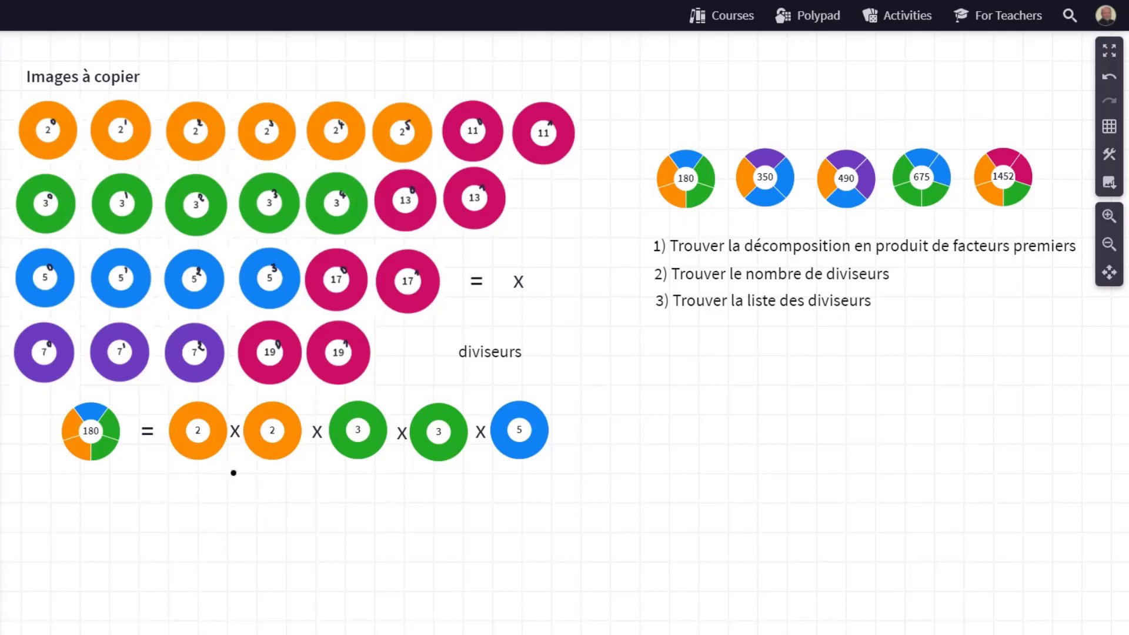
# Step: Handwrite the divisor count "3 x 3 x 2 = 18" under the prime factorization of 180
pyautogui.moveTo(228, 475)
pyautogui.mouseDown()
pyautogui.moveTo(240, 493)
pyautogui.moveTo(227, 500)
pyautogui.mouseUp()
pyautogui.moveTo(304, 477)
pyautogui.mouseDown()
pyautogui.moveTo(323, 495)
pyautogui.moveTo(302, 497)
pyautogui.mouseUp()
pyautogui.moveTo(388, 474)
pyautogui.mouseDown()
pyautogui.moveTo(404, 491)
pyautogui.moveTo(390, 493)
pyautogui.mouseUp()
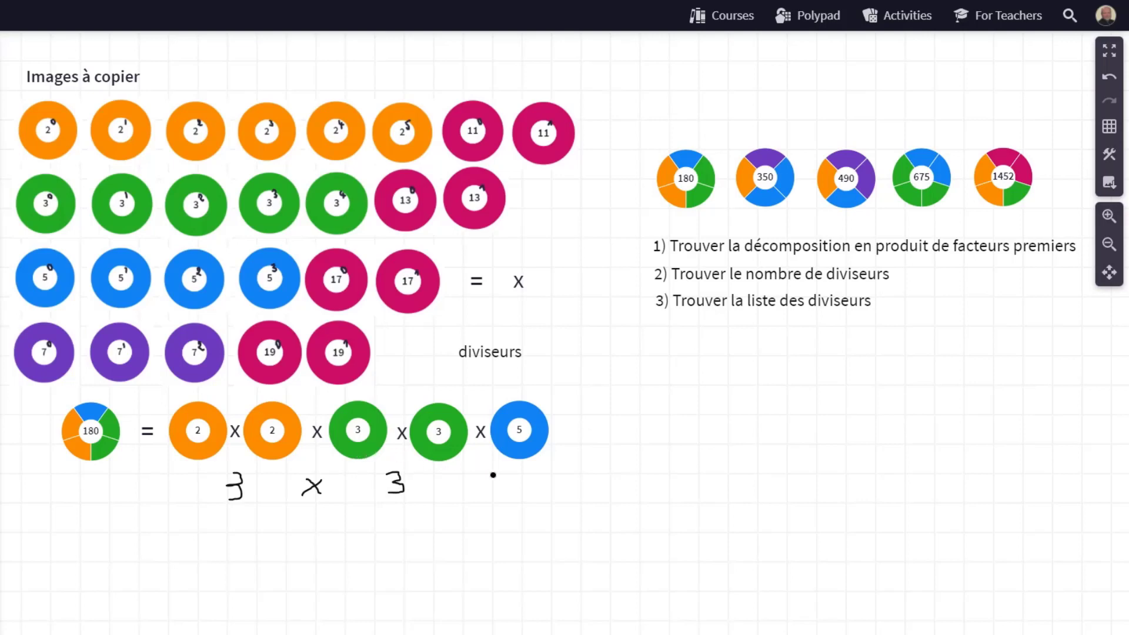
pyautogui.moveTo(476, 476)
pyautogui.mouseDown()
pyautogui.moveTo(468, 488)
pyautogui.moveTo(481, 492)
pyautogui.mouseUp()
pyautogui.moveTo(525, 476)
pyautogui.mouseDown()
pyautogui.moveTo(514, 489)
pyautogui.moveTo(531, 494)
pyautogui.mouseUp()
pyautogui.moveTo(557, 480)
pyautogui.mouseDown()
pyautogui.moveTo(581, 489)
pyautogui.moveTo(624, 472)
pyautogui.moveTo(626, 490)
pyautogui.moveTo(654, 469)
pyautogui.mouseUp()
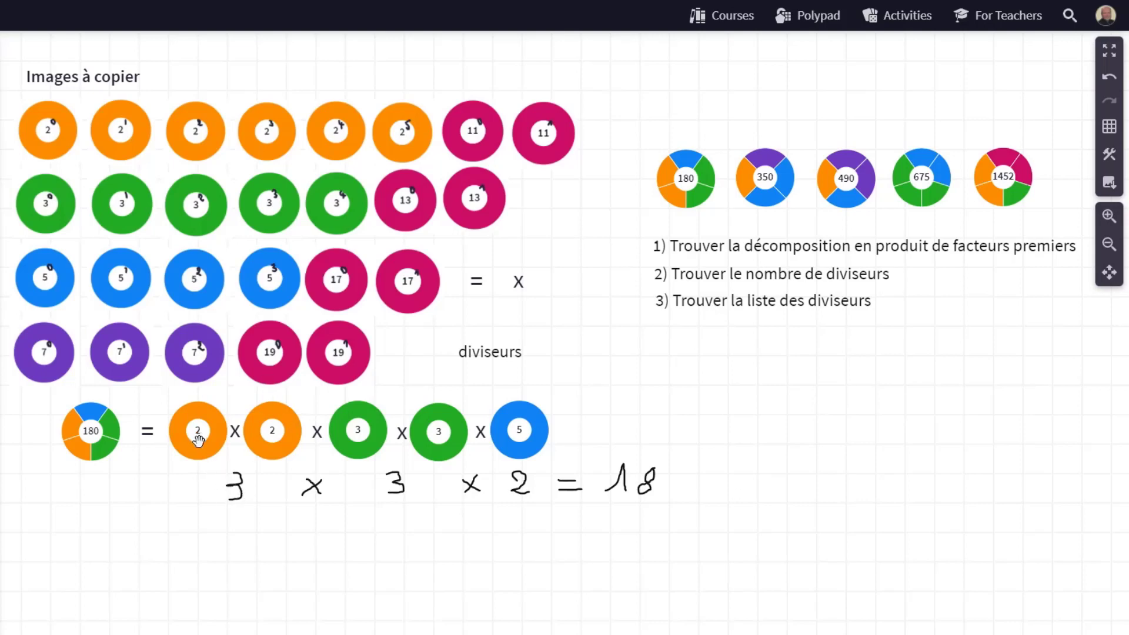
# Step: Place copies of the 2⁰, 2¹ and 2² discs in an evenly spaced row below the handwritten calculation
pyautogui.click(49, 146)
pyautogui.moveTo(49, 145); pyautogui.dragTo(521, 564)
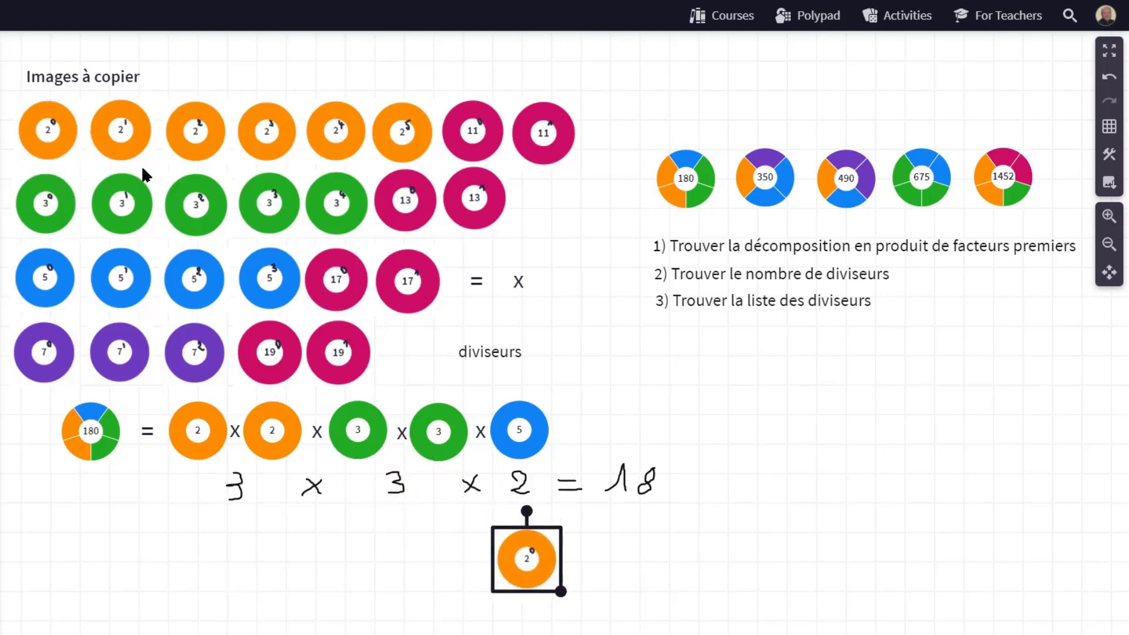
pyautogui.click(130, 148)
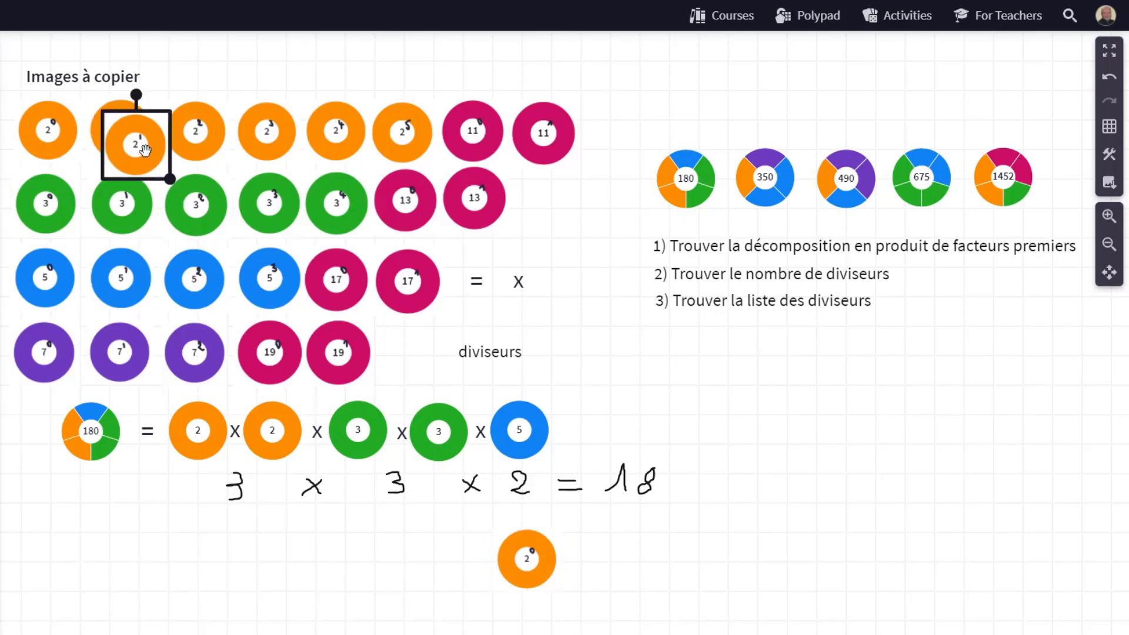
pyautogui.moveTo(130, 147); pyautogui.dragTo(653, 574)
pyautogui.click(201, 158)
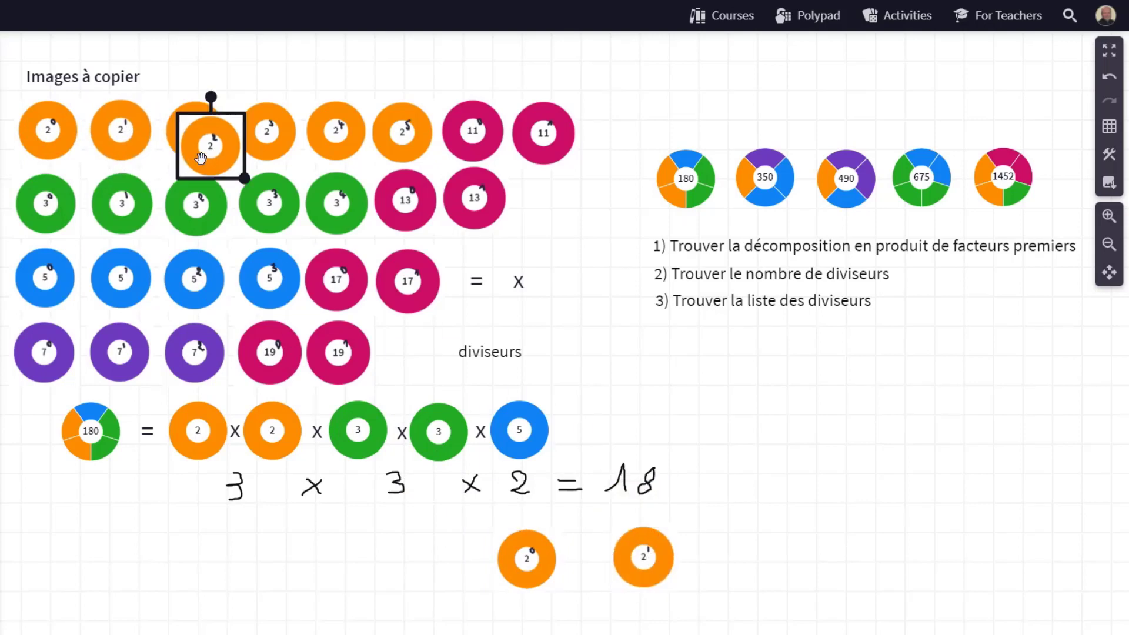
pyautogui.moveTo(201, 158); pyautogui.dragTo(764, 571)
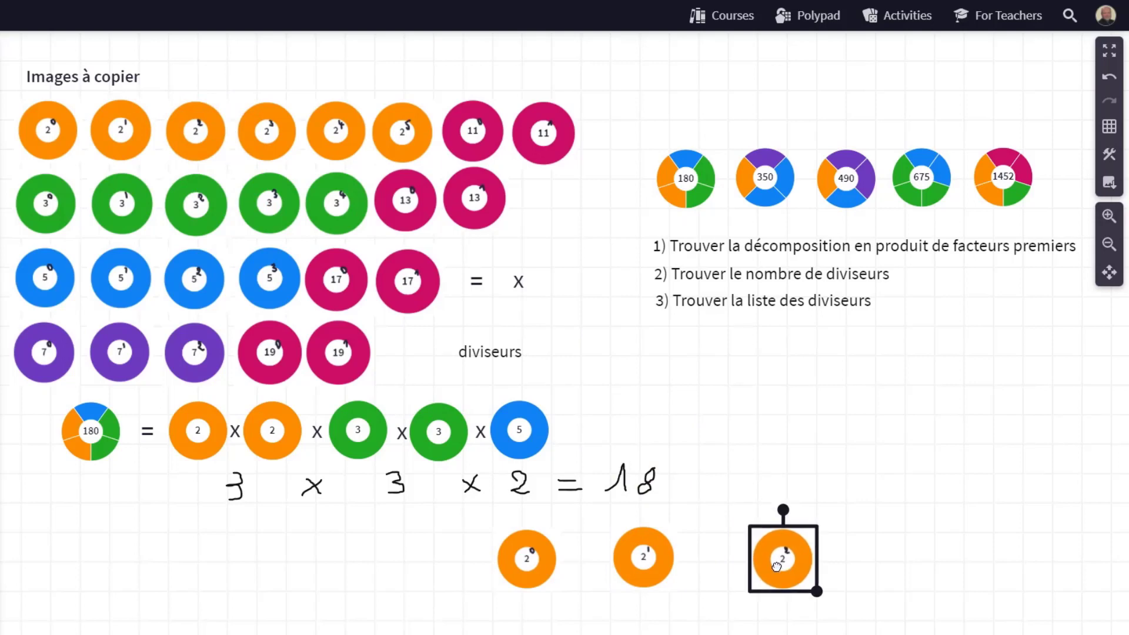
pyautogui.click(713, 458)
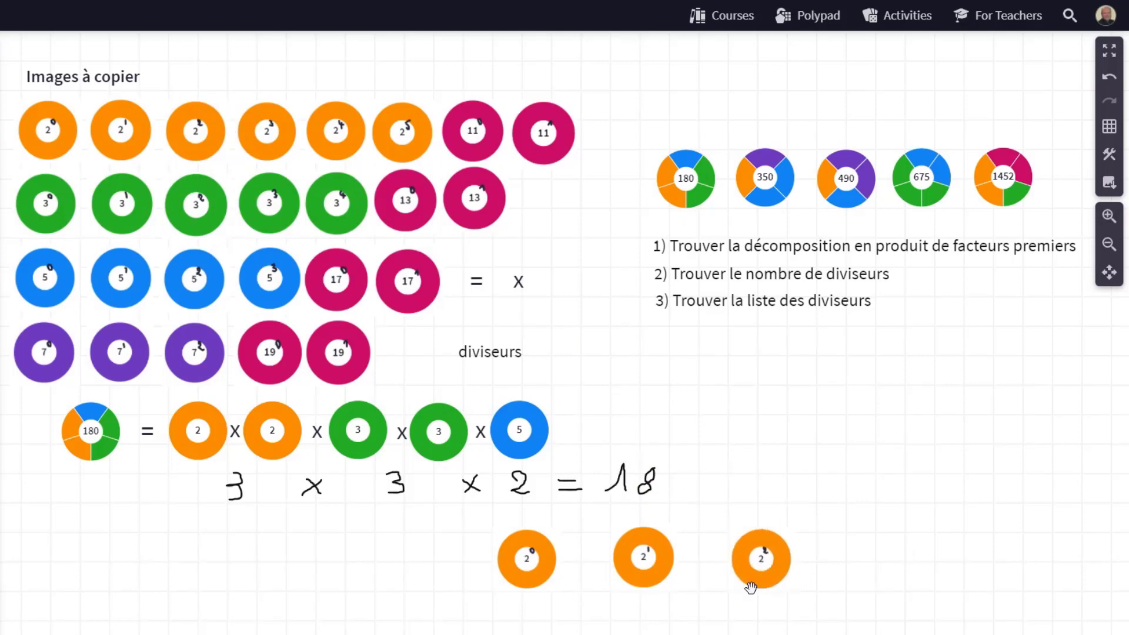
# Step: Draw a straight-lined table with five rows, a wide label column and three columns headed by the 2⁰, 2¹ and 2² discs
pyautogui.scroll(-1, 870, 548)
pyautogui.scroll(-2, 871, 548)
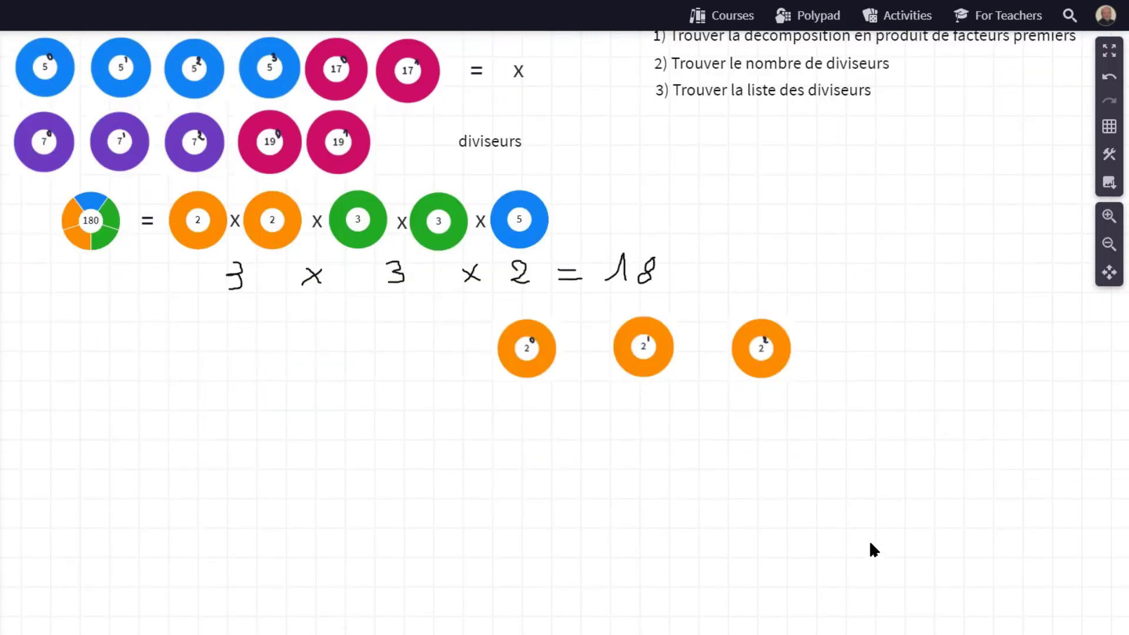
pyautogui.scroll(-2, 871, 547)
pyautogui.scroll(-1, 876, 532)
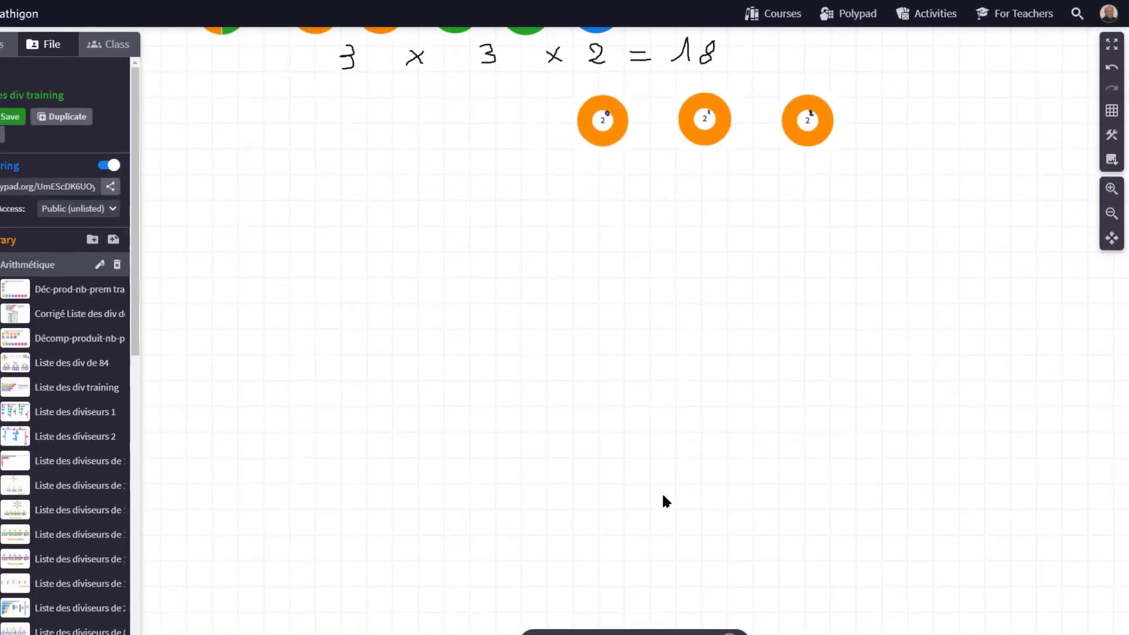
pyautogui.click(588, 624)
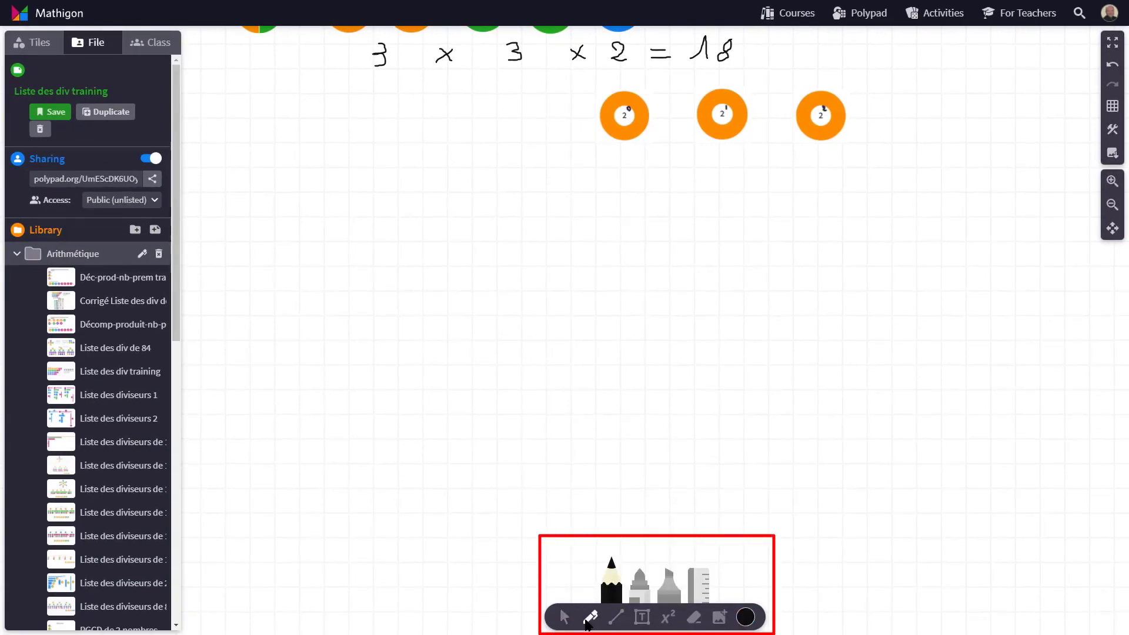
pyautogui.click(700, 582)
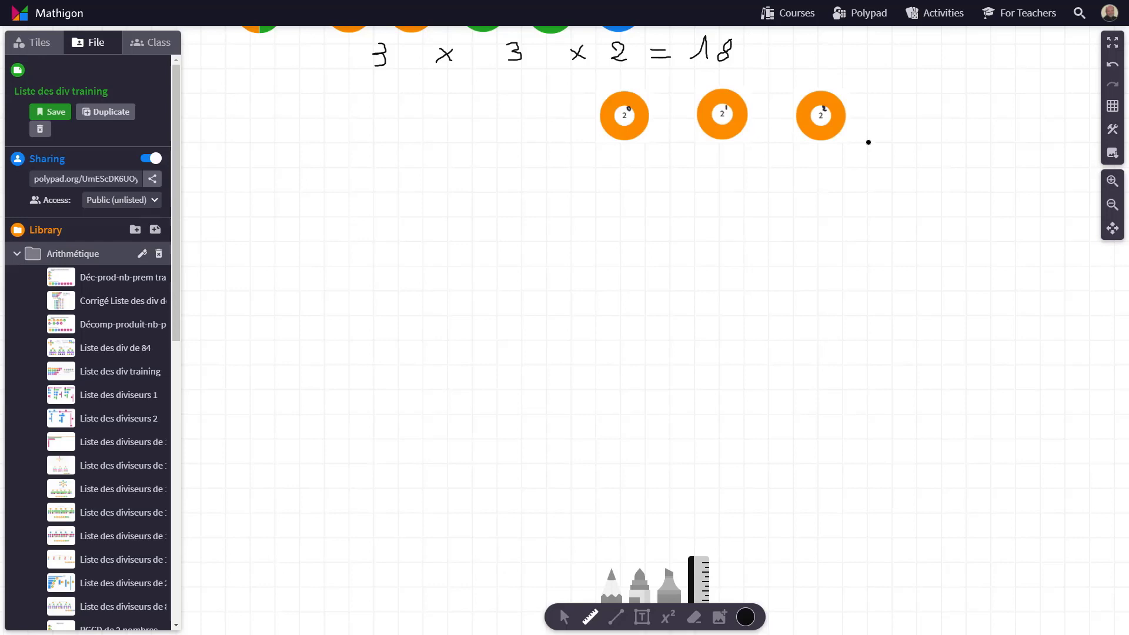
pyautogui.moveTo(867, 142); pyautogui.dragTo(275, 142)
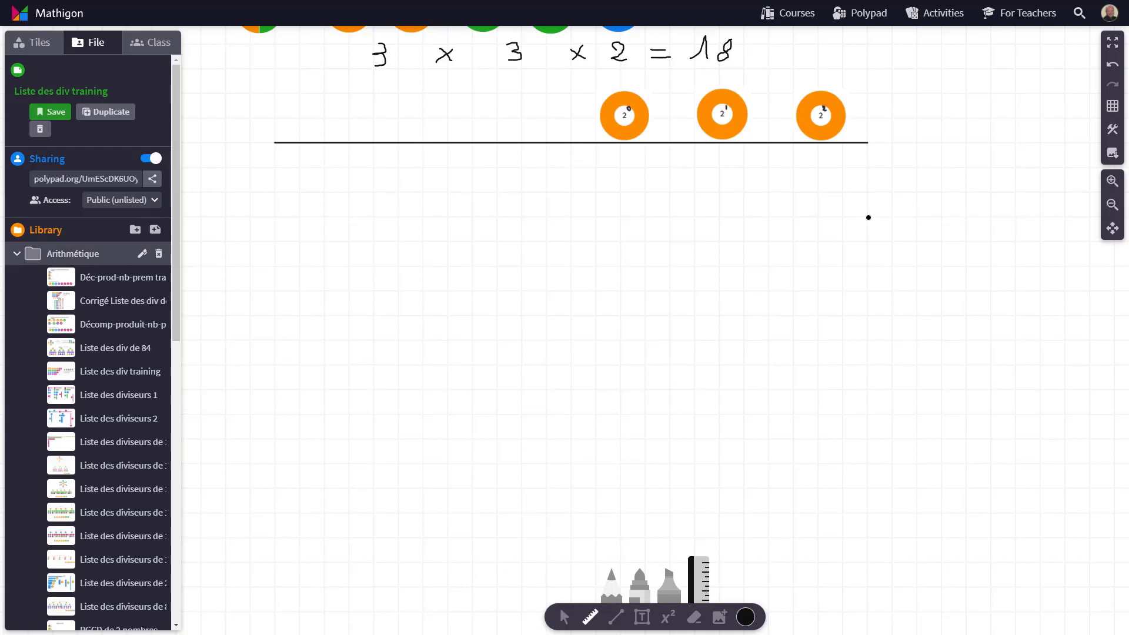
pyautogui.moveTo(869, 218); pyautogui.dragTo(279, 217)
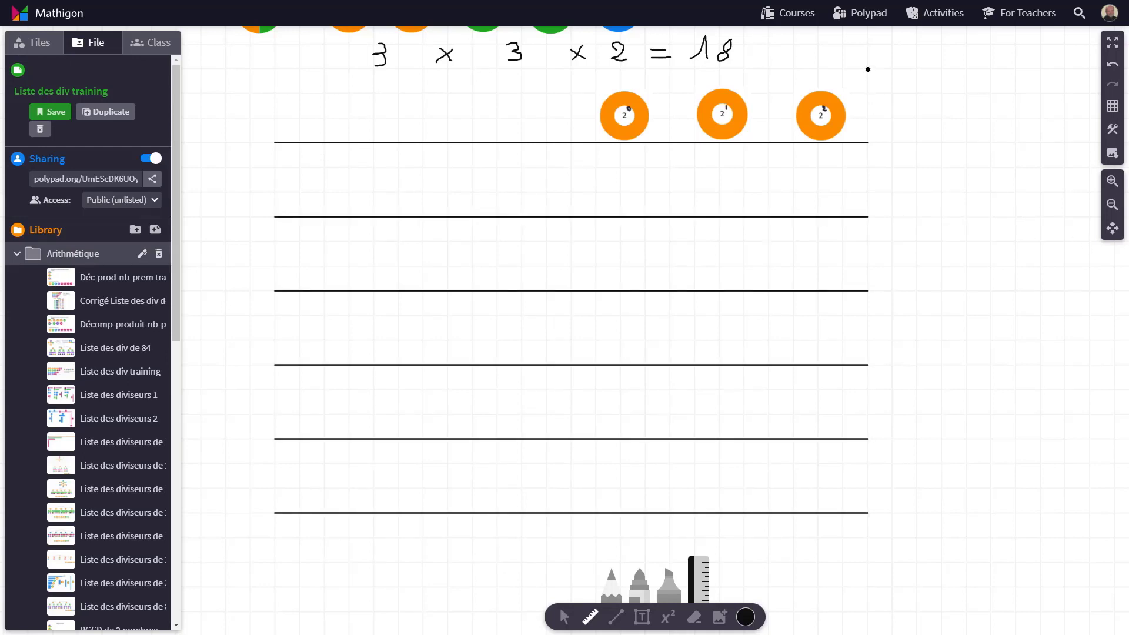
pyautogui.moveTo(868, 69)
pyautogui.mouseDown()
pyautogui.moveTo(845, 227)
pyautogui.moveTo(866, 510)
pyautogui.mouseUp()
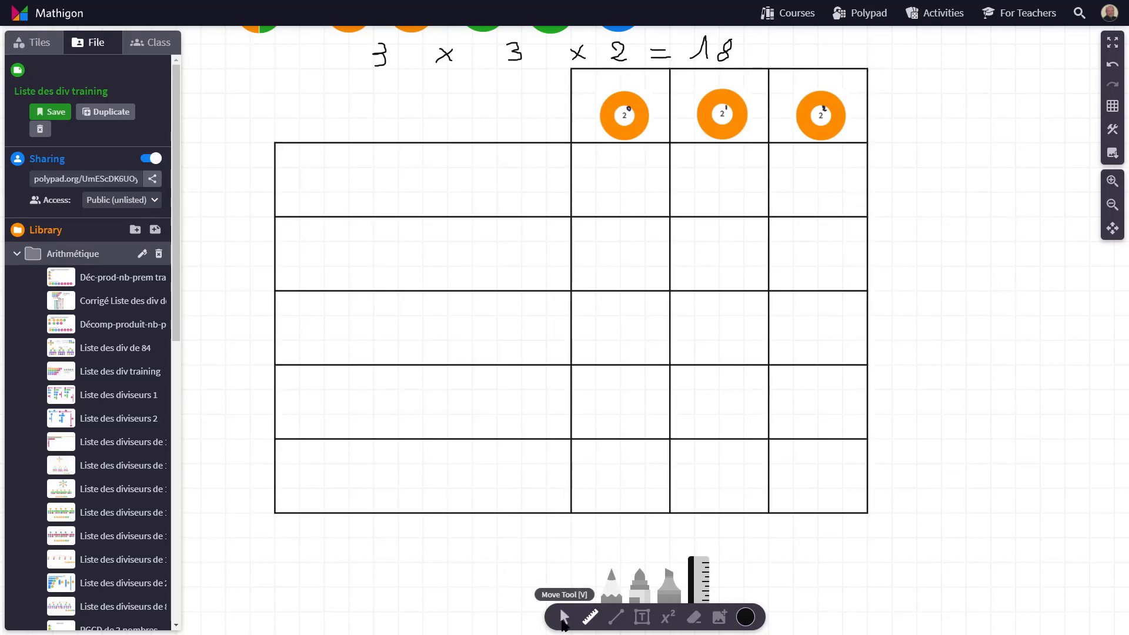
# Step: Label the table's first row 3⁰ x 5⁰ using copies of the 3⁰ disc, a multiplication sign and the 5⁰ disc
pyautogui.click(563, 617)
pyautogui.scroll(3, 1062, 440)
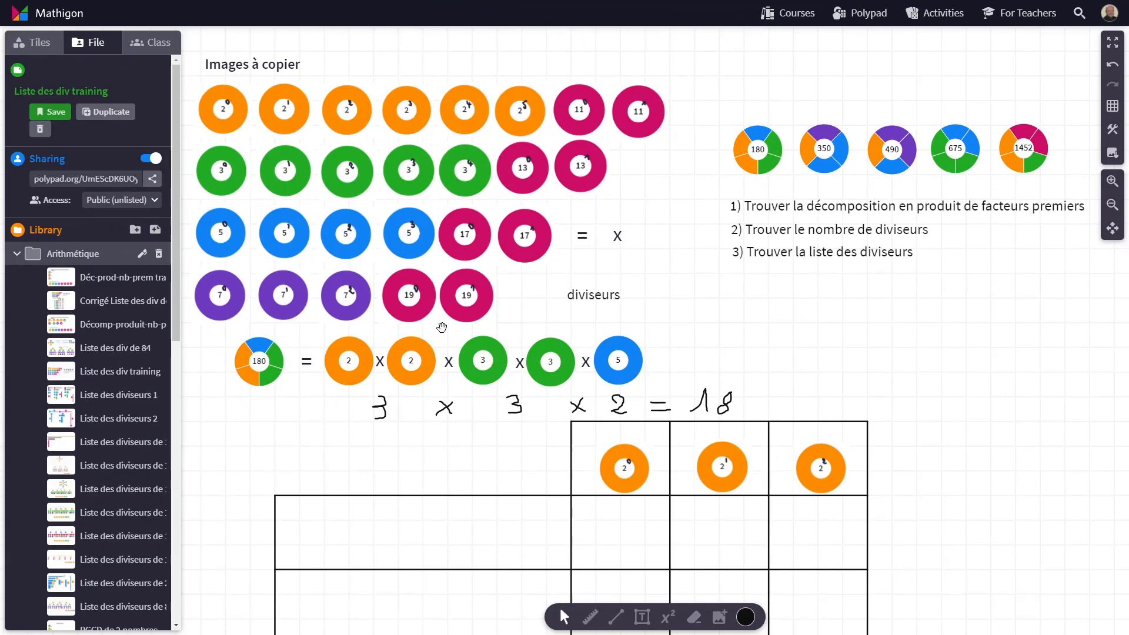
pyautogui.click(217, 175)
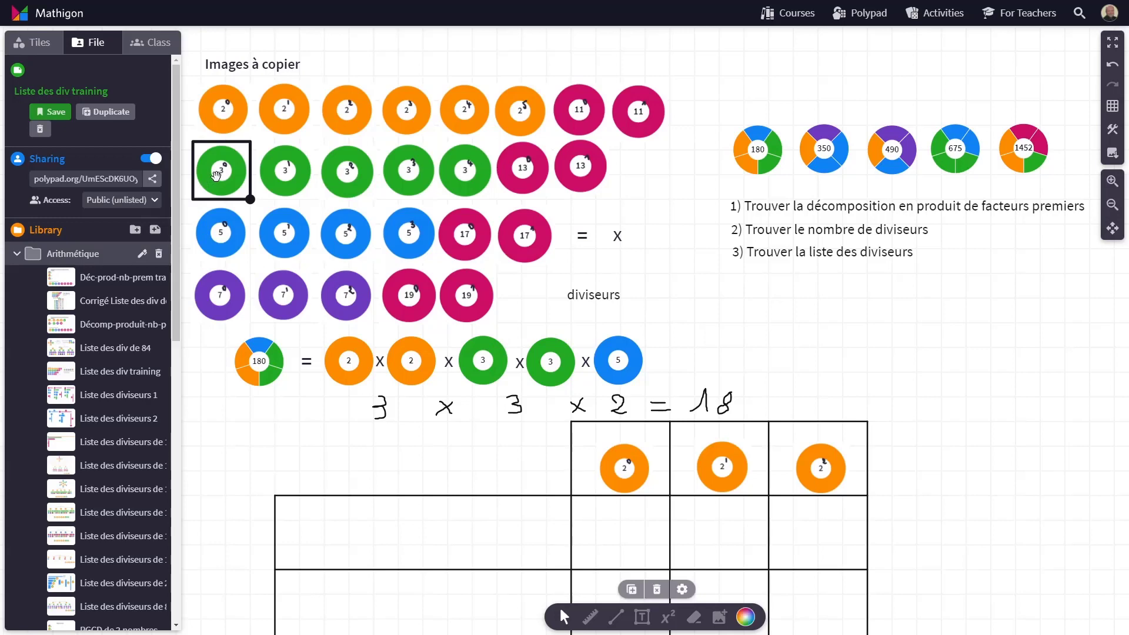
pyautogui.moveTo(217, 174); pyautogui.dragTo(322, 531)
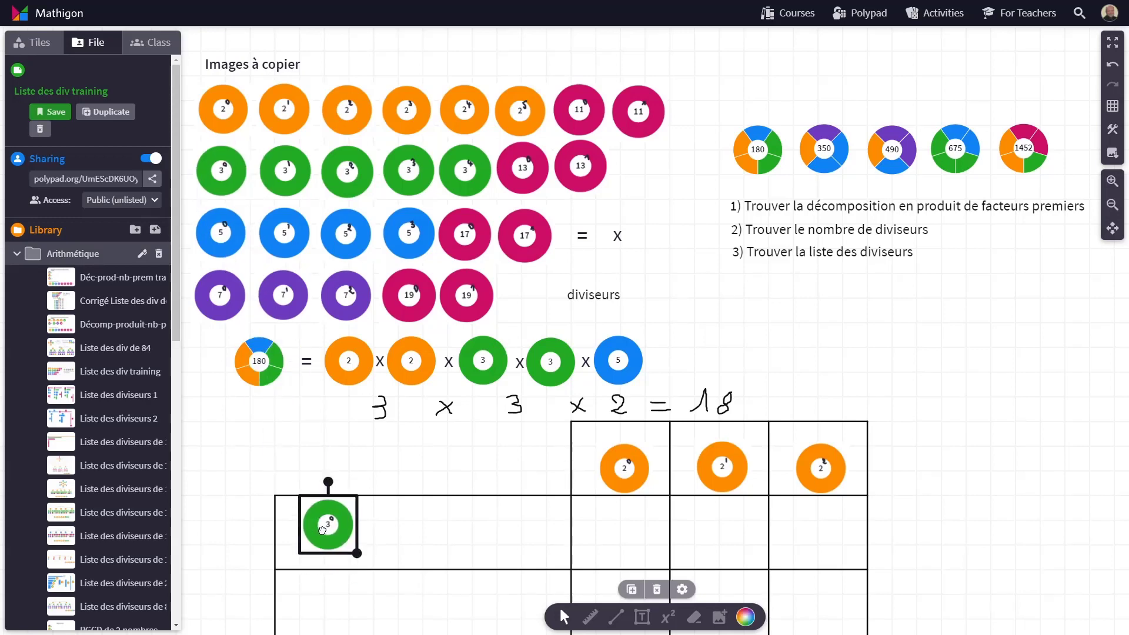
pyautogui.click(586, 357)
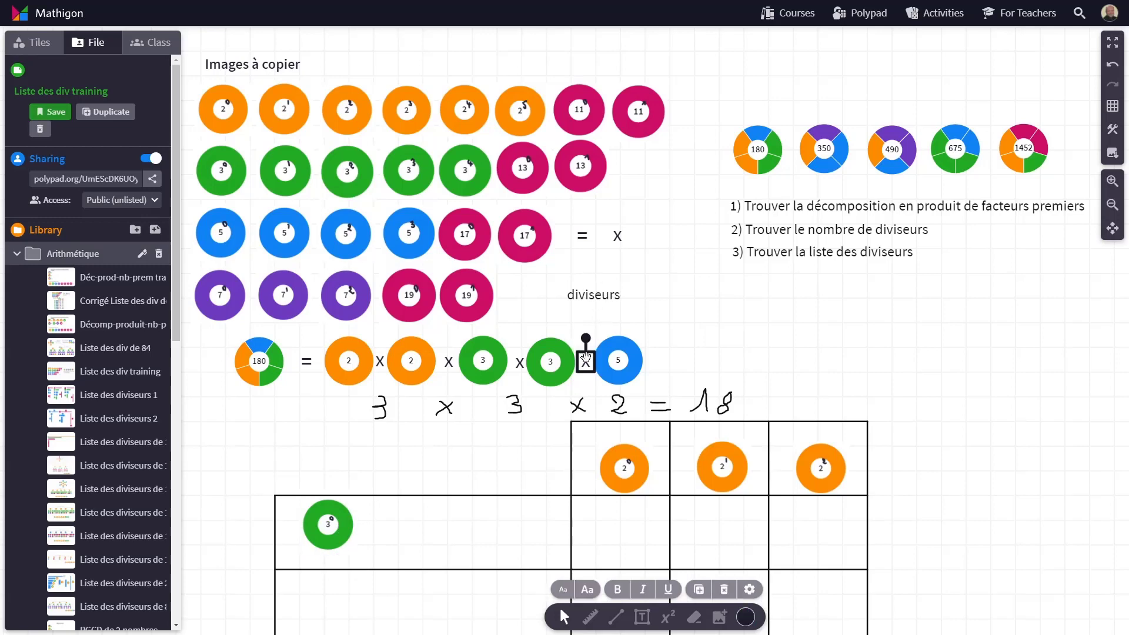
pyautogui.moveTo(585, 355); pyautogui.dragTo(366, 528)
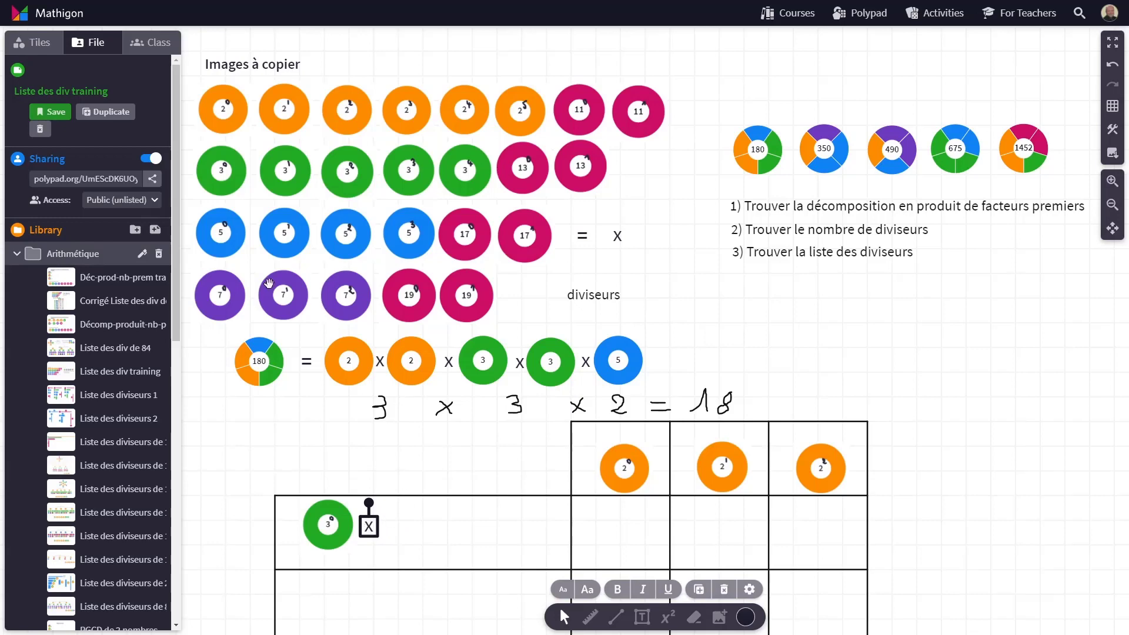
pyautogui.click(226, 237)
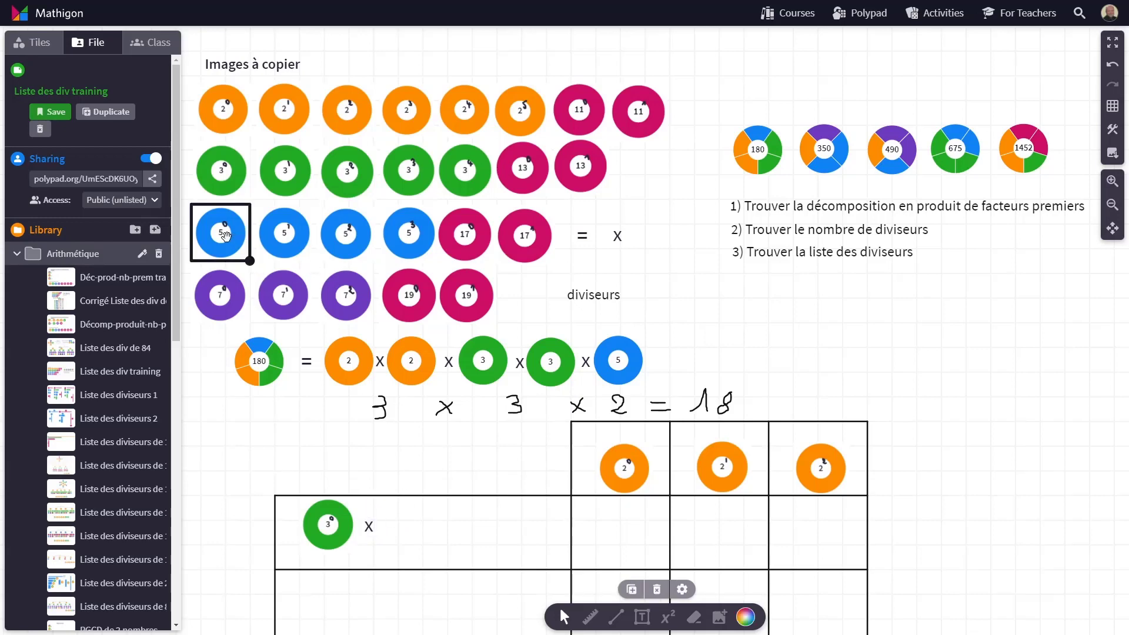
pyautogui.moveTo(226, 237); pyautogui.dragTo(425, 528)
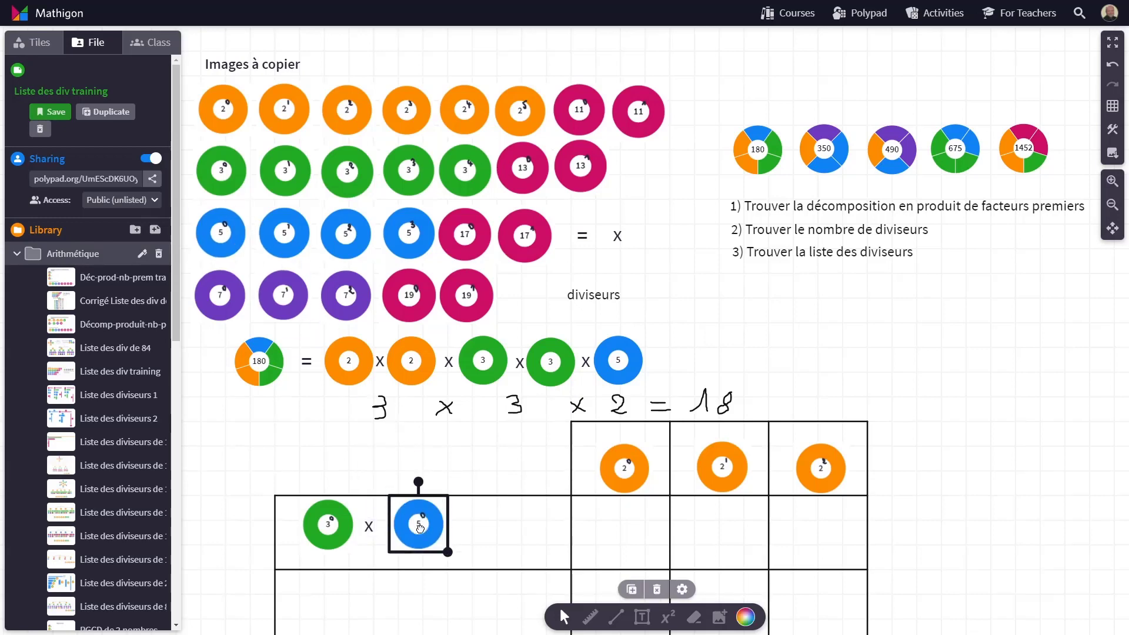
pyautogui.click(496, 546)
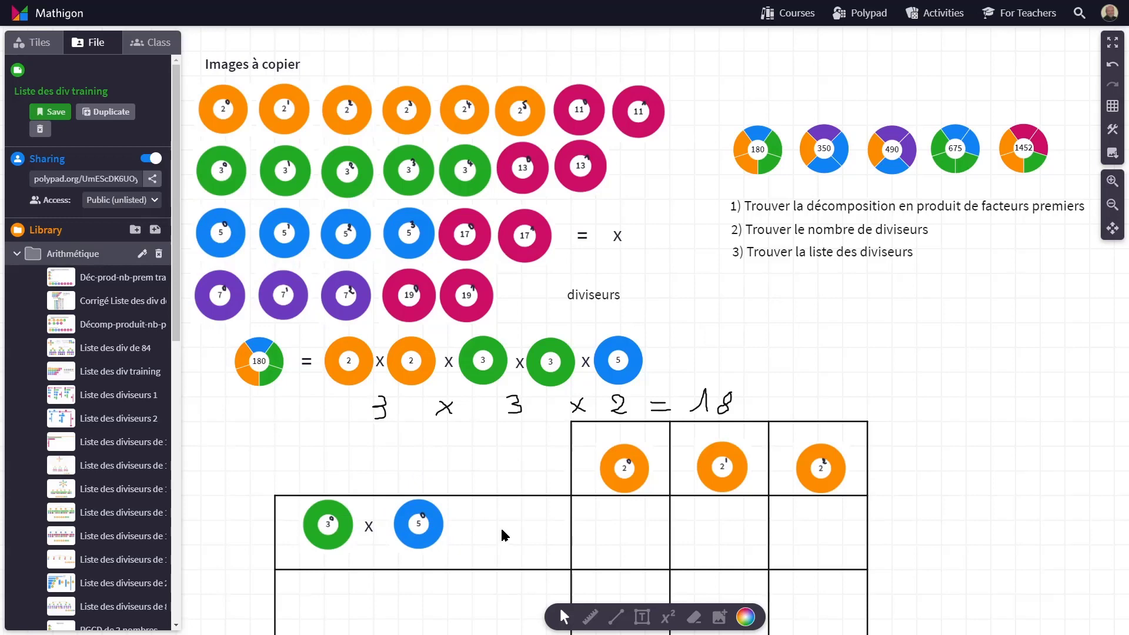
# Step: Label the table's second row 3⁰ x 5¹ by copying the first row's 3⁰ disc and multiplication sign and adding a 5¹ disc copy
pyautogui.scroll(-2, 503, 531)
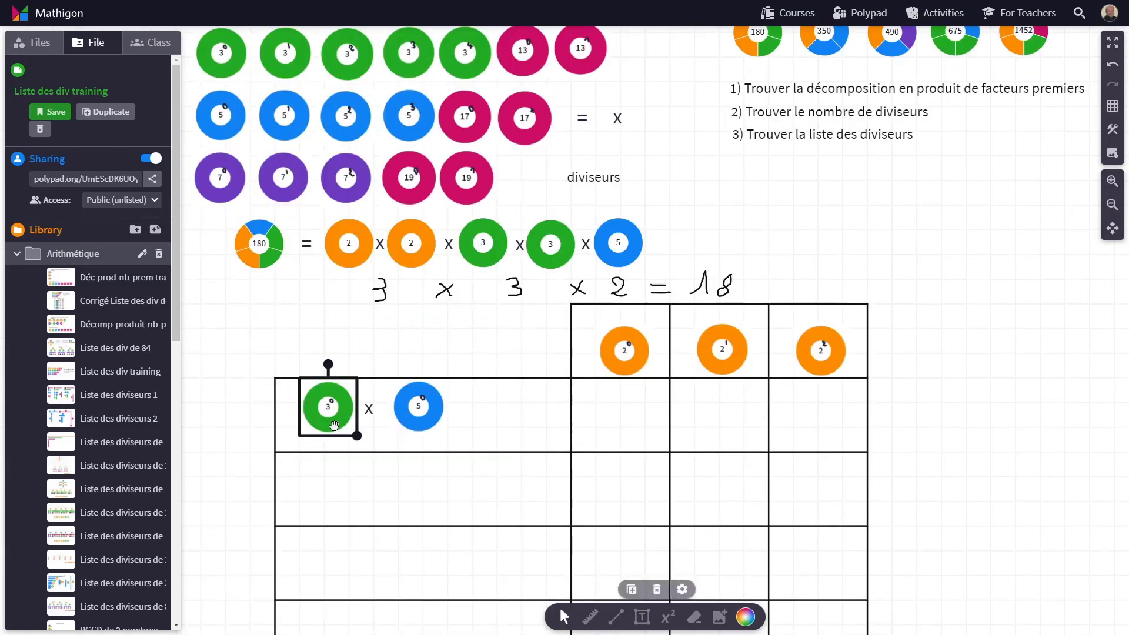
pyautogui.click(403, 427)
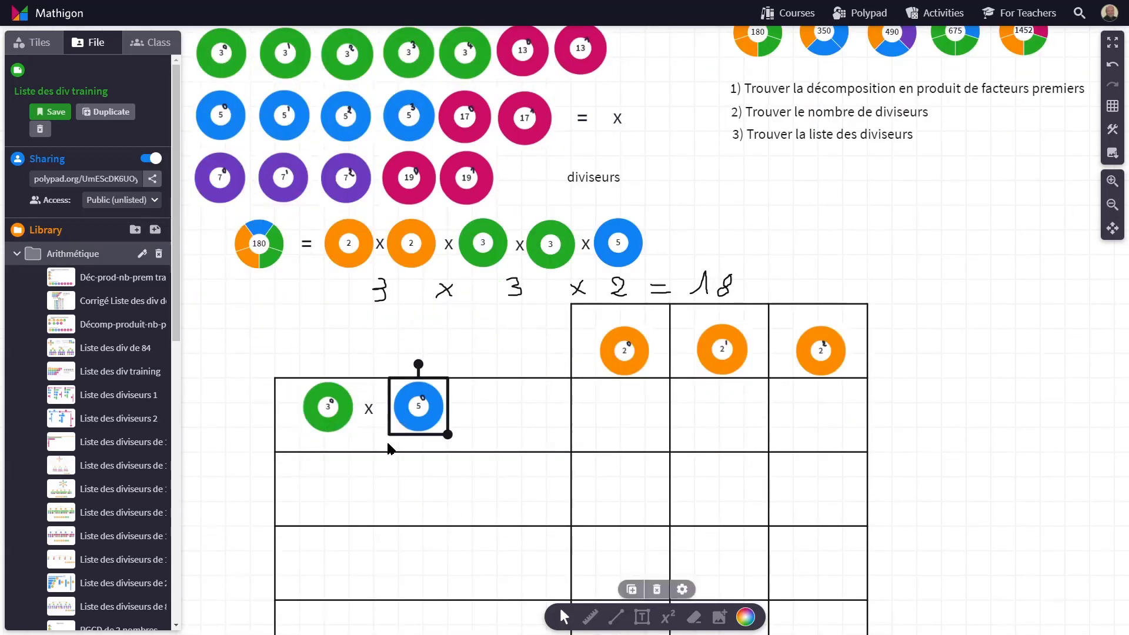
pyautogui.click(379, 442)
pyautogui.moveTo(380, 442); pyautogui.dragTo(340, 484)
pyautogui.hotkey('ctrl', 'v')
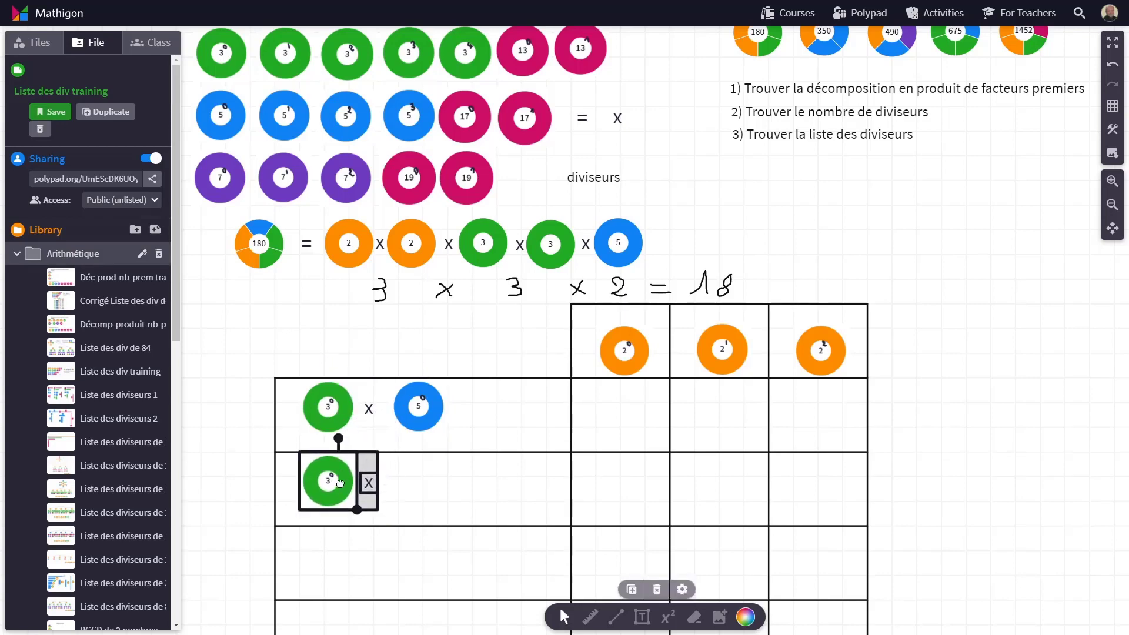
pyautogui.click(401, 490)
pyautogui.click(291, 135)
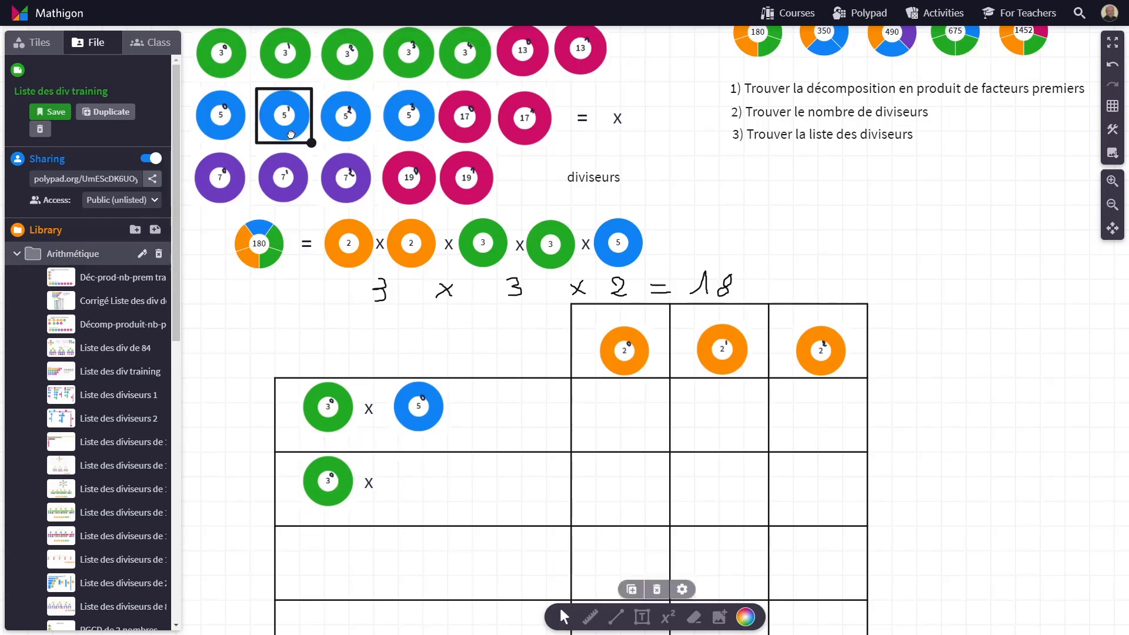
pyautogui.moveTo(294, 132); pyautogui.dragTo(423, 498)
pyautogui.click(476, 463)
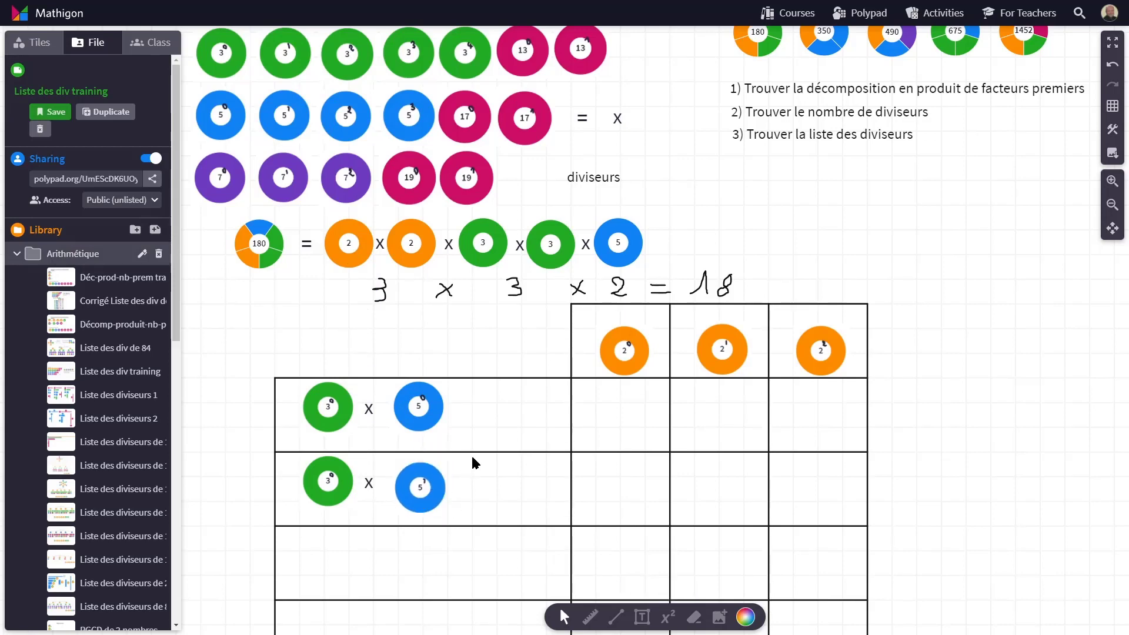
# Step: Copy the multiplication signs with the 5⁰ and 5¹ discs from the first two rows into the third and fourth rows
pyautogui.scroll(-2, 475, 444)
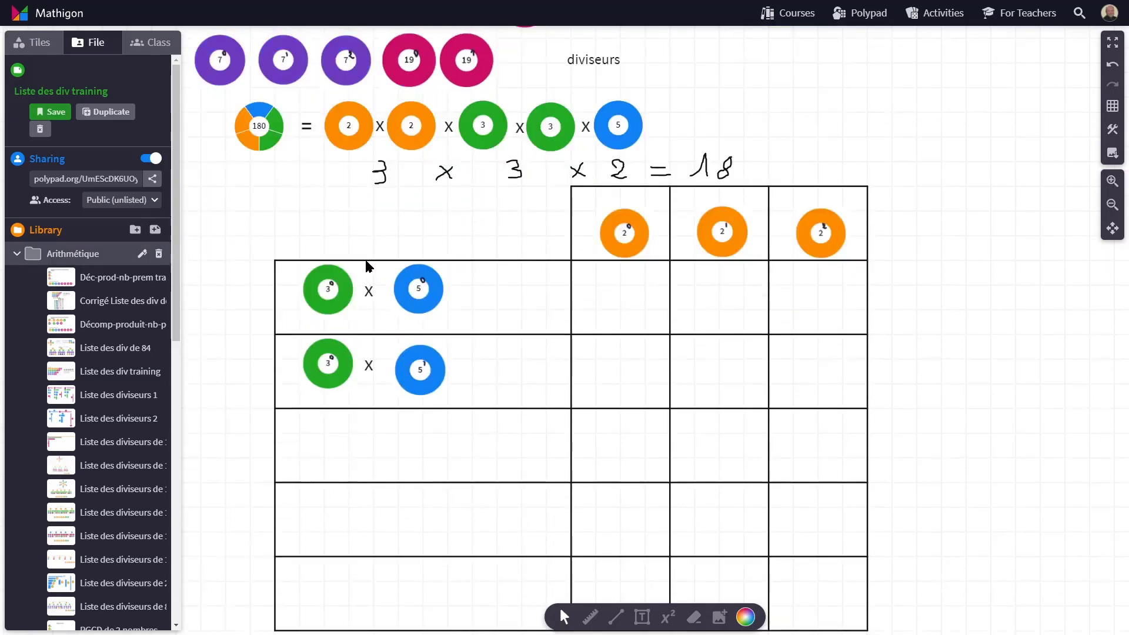
pyautogui.moveTo(364, 263); pyautogui.dragTo(424, 520)
pyautogui.hotkey('ctrl', 'd')
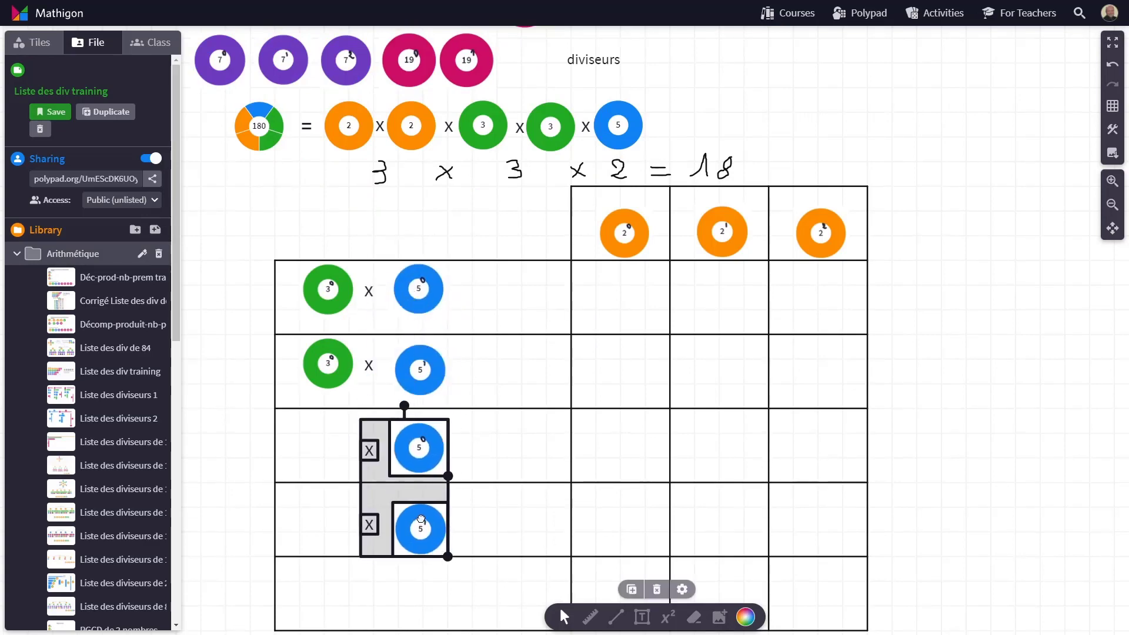
pyautogui.click(341, 459)
# Step: Place copies of the 3¹ disc before the multiplication signs in the third and fourth rows
pyautogui.scroll(4, 290, 190)
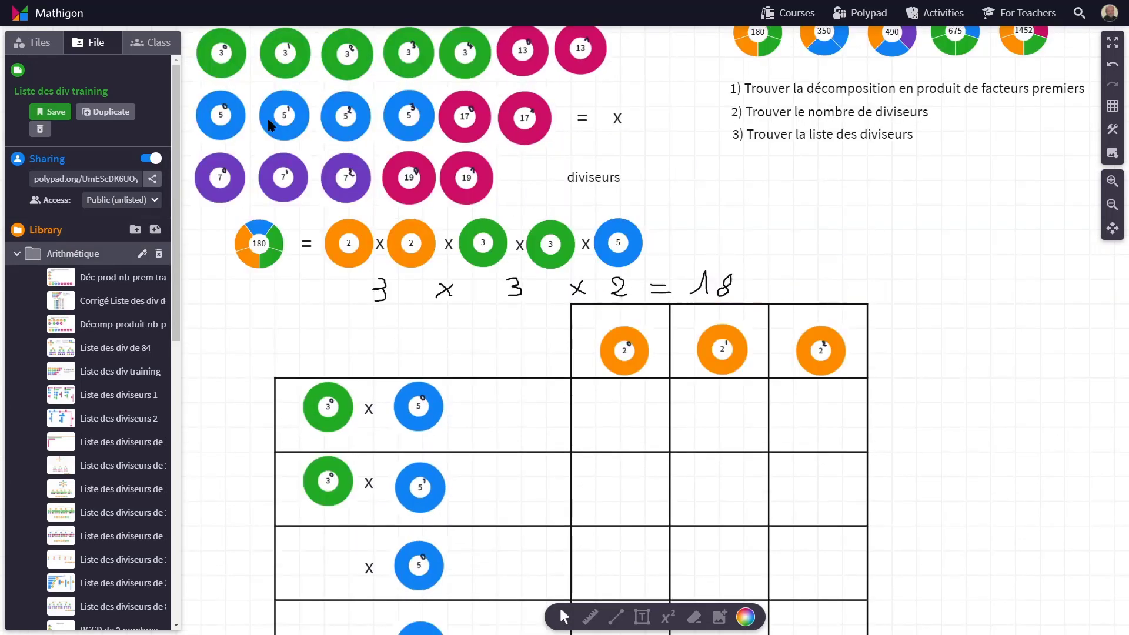
pyautogui.click(286, 66)
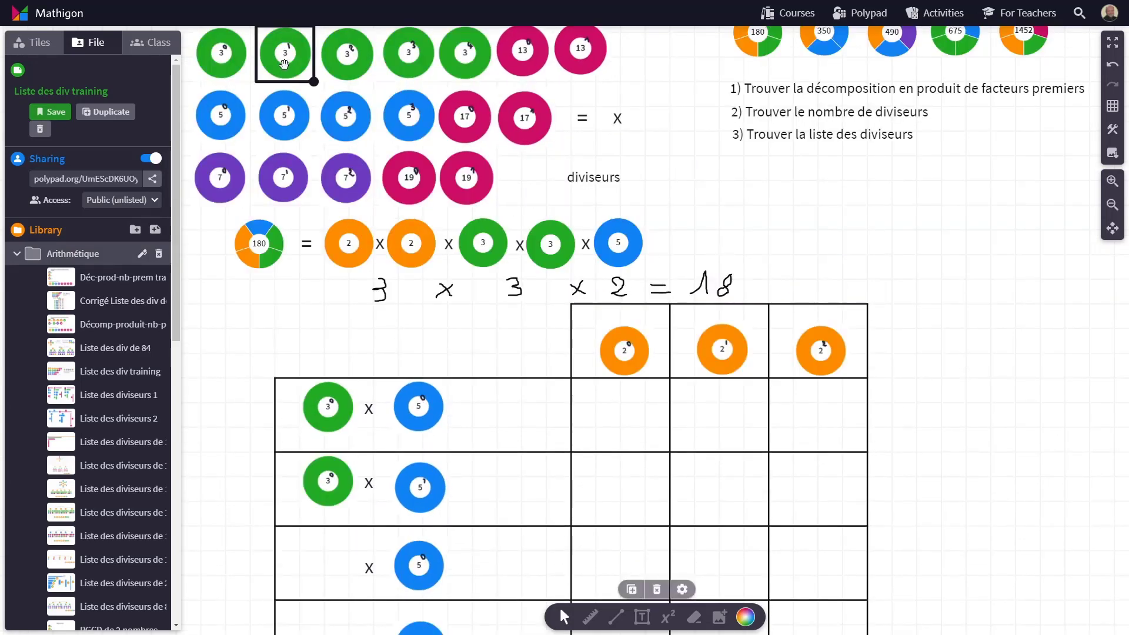
pyautogui.moveTo(284, 64); pyautogui.dragTo(329, 569)
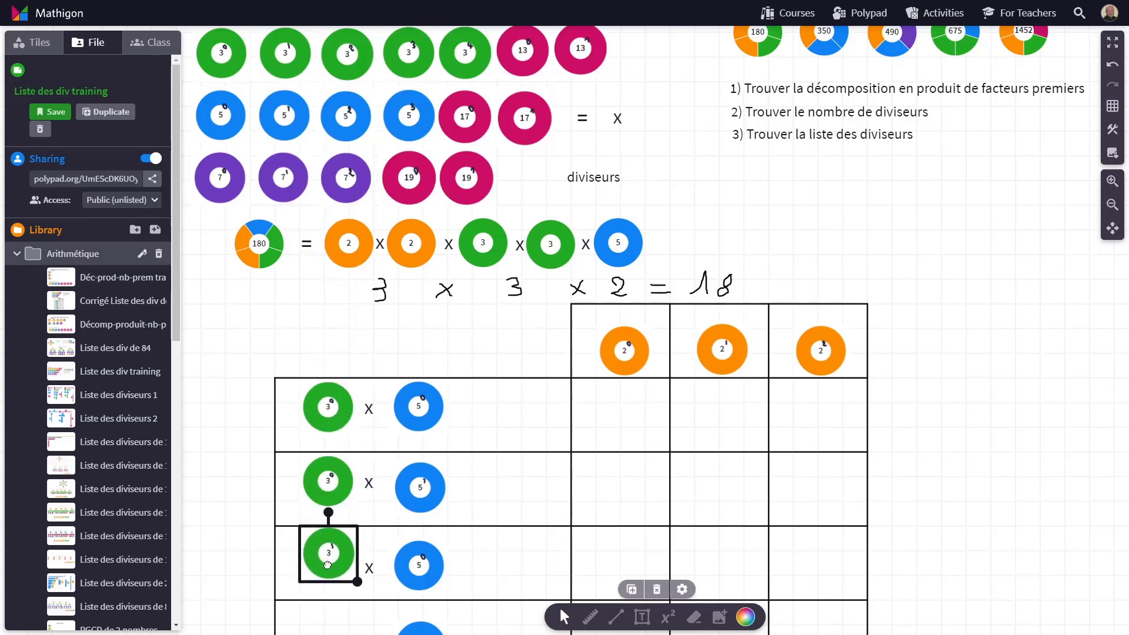
pyautogui.scroll(-2, 360, 531)
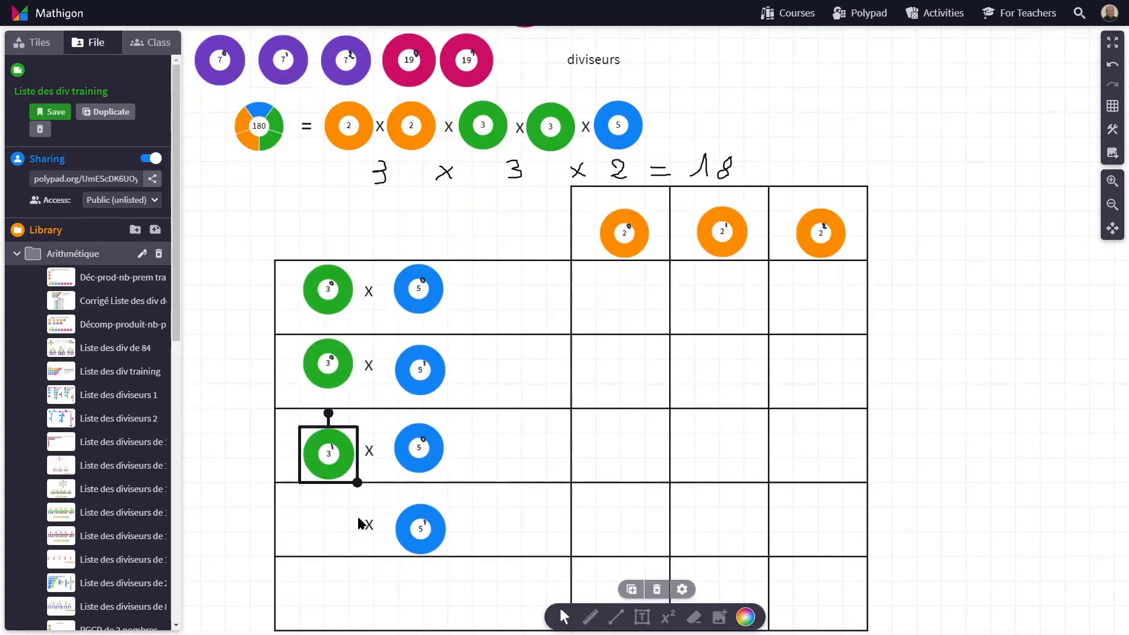
pyautogui.hotkey('ctrl', 'd')
pyautogui.moveTo(341, 473); pyautogui.dragTo(329, 534)
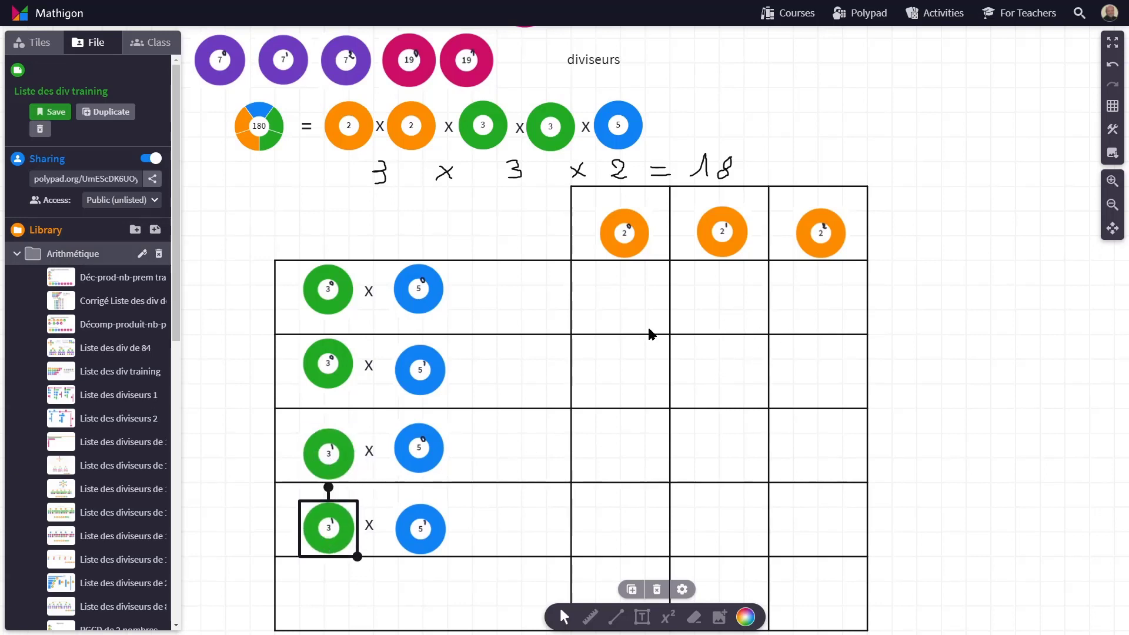
# Step: Hide the canvas grid and fine-align the 3¹ and 5¹ discs within the third and fourth rows
pyautogui.click(1113, 106)
pyautogui.click(1054, 127)
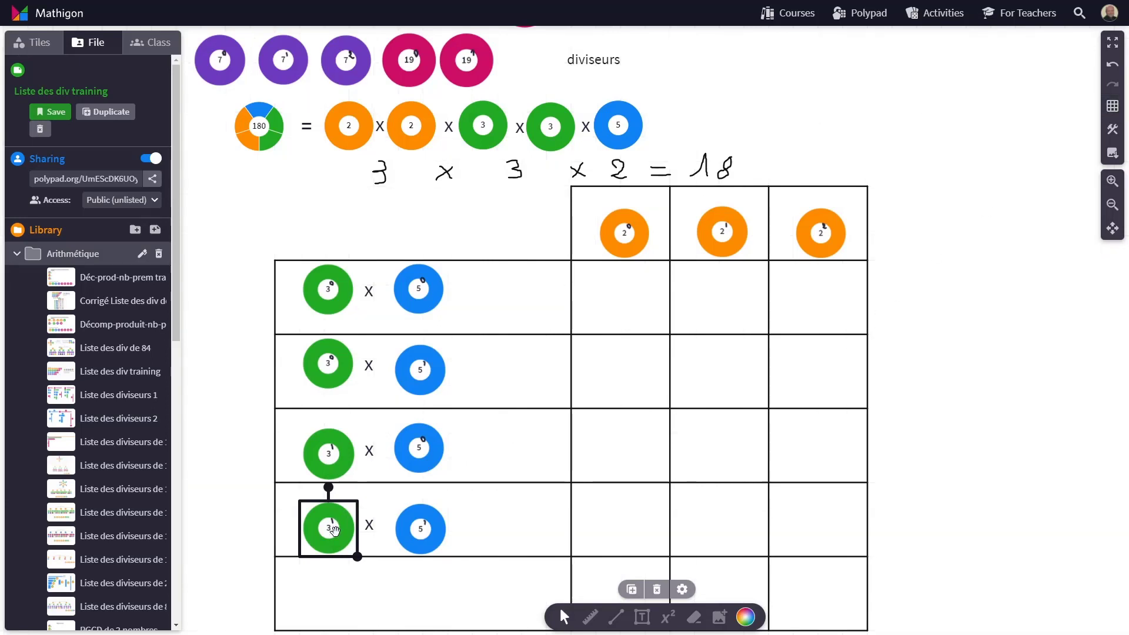
pyautogui.moveTo(335, 532); pyautogui.dragTo(333, 528)
pyautogui.moveTo(412, 529); pyautogui.dragTo(408, 524)
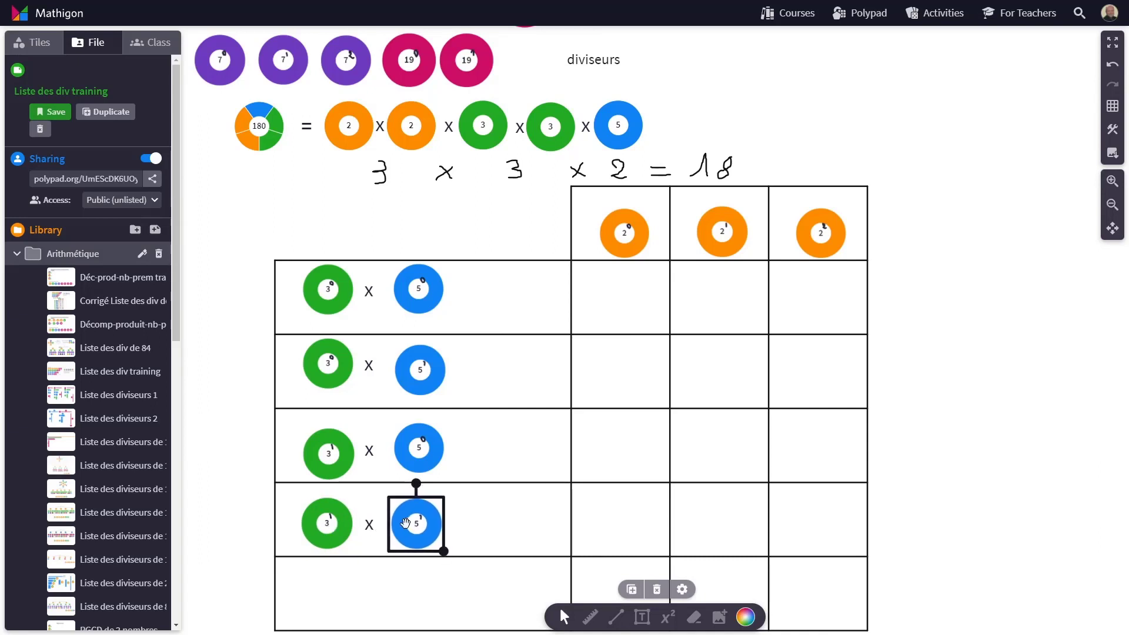
pyautogui.moveTo(333, 464); pyautogui.dragTo(331, 455)
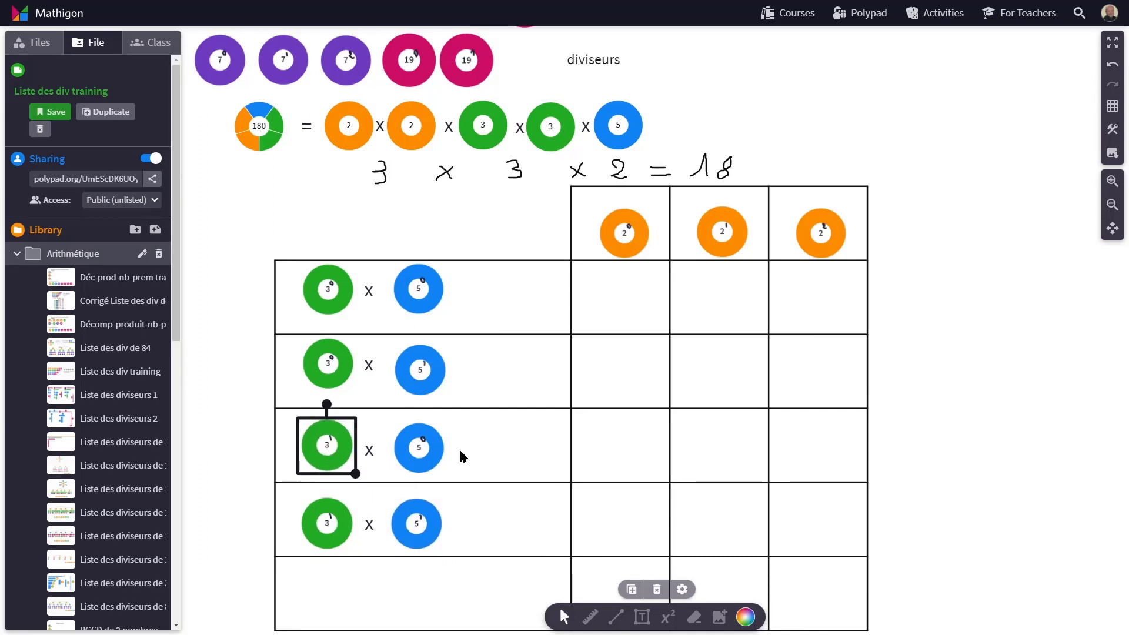
# Step: Turn the canvas background grid back on, settling on the light square grid
pyautogui.scroll(-2, 479, 457)
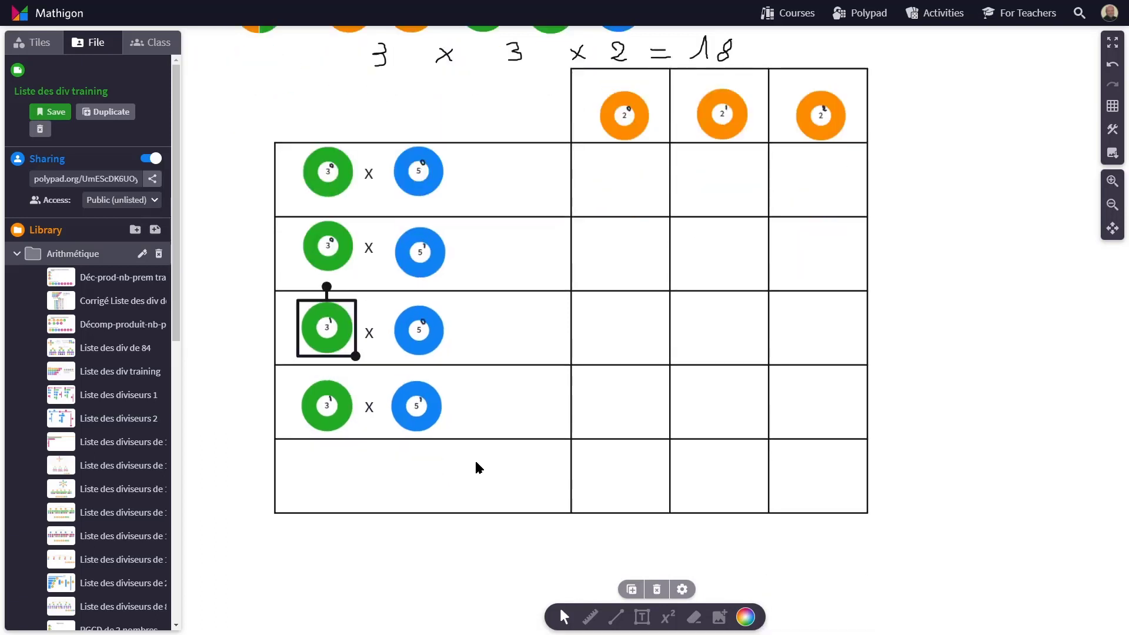
pyautogui.click(477, 461)
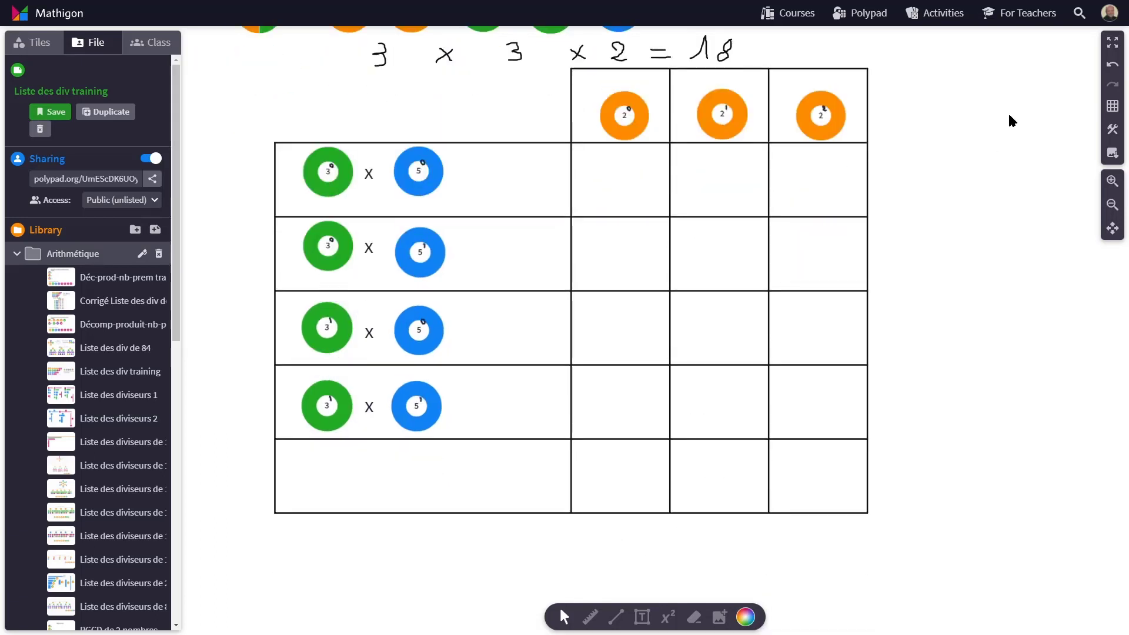
pyautogui.click(1113, 106)
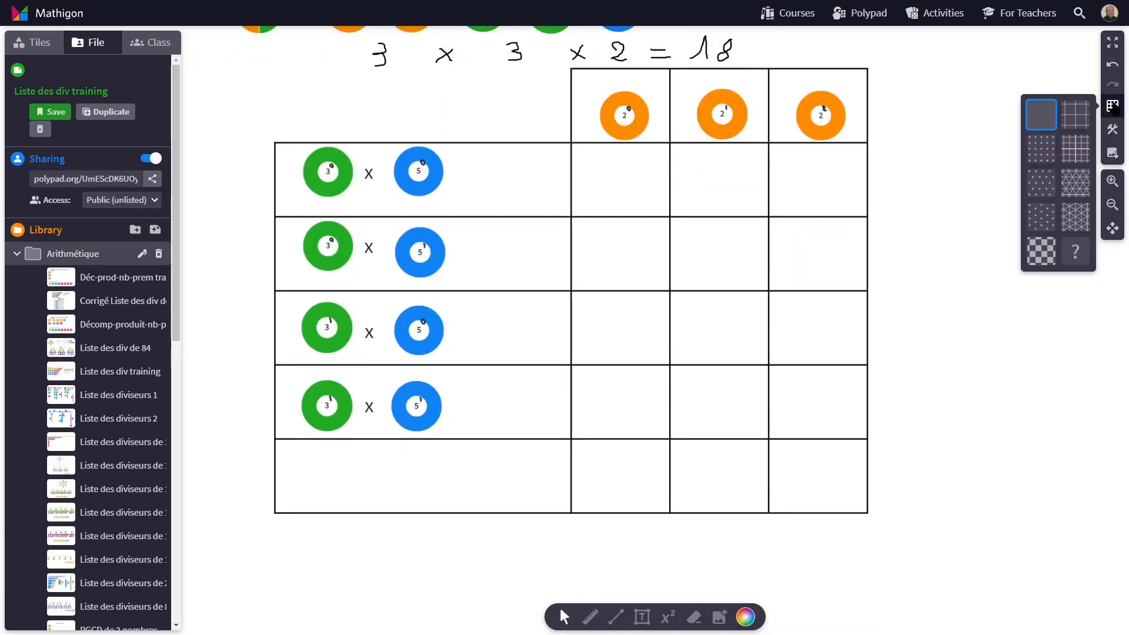
pyautogui.click(1075, 147)
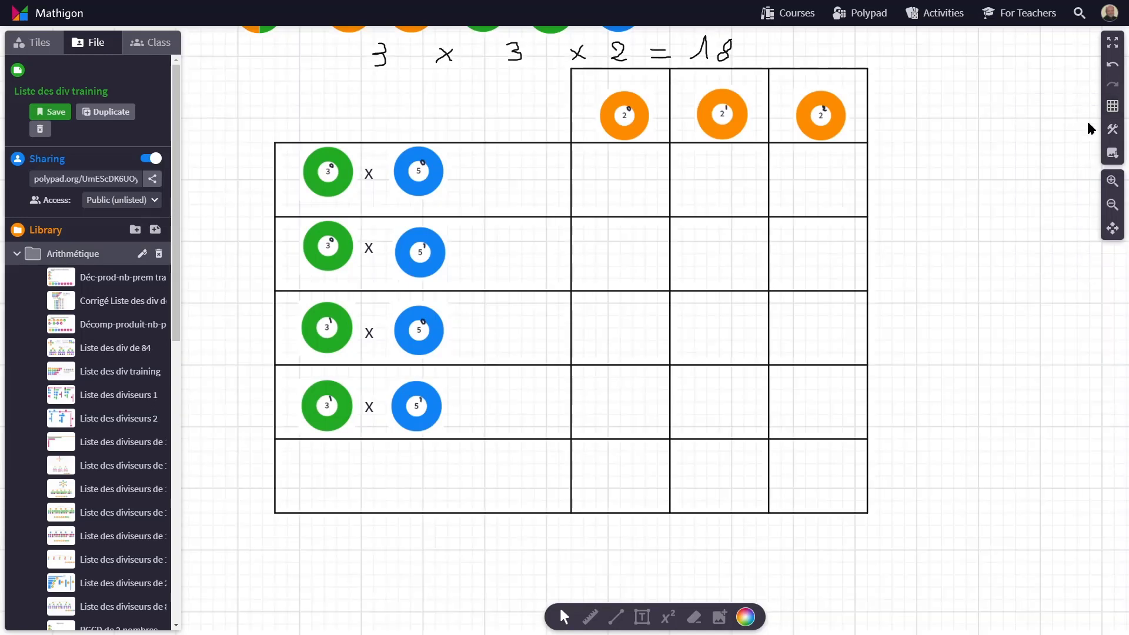
pyautogui.click(1112, 106)
pyautogui.click(1049, 147)
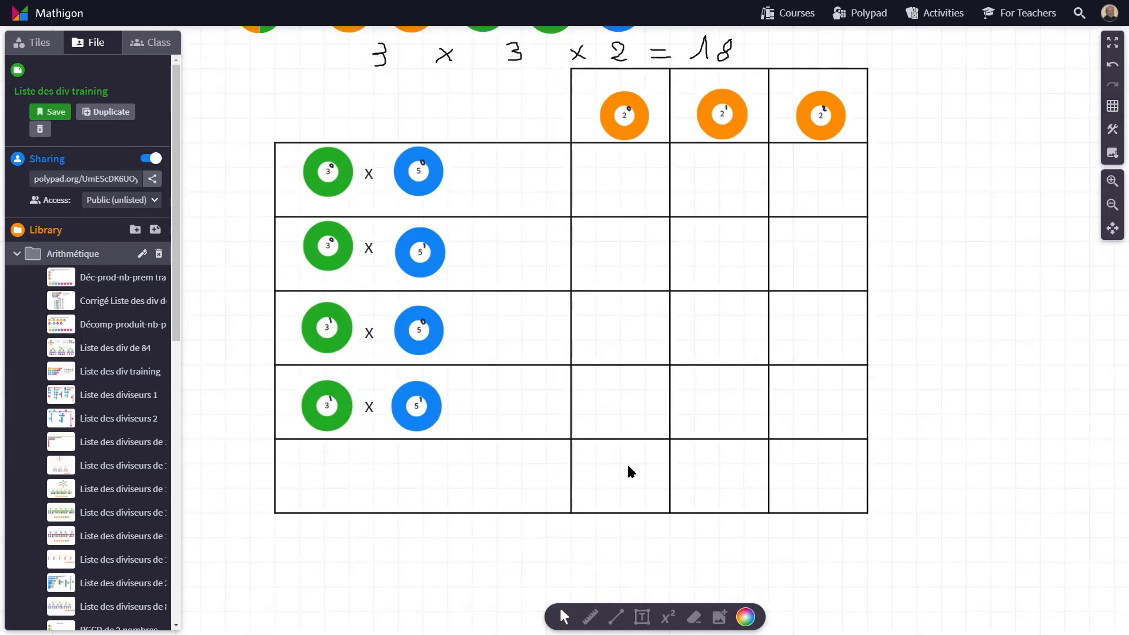
# Step: Draw straight lines below the table to add a sixth row of the same height and columns
pyautogui.click(590, 617)
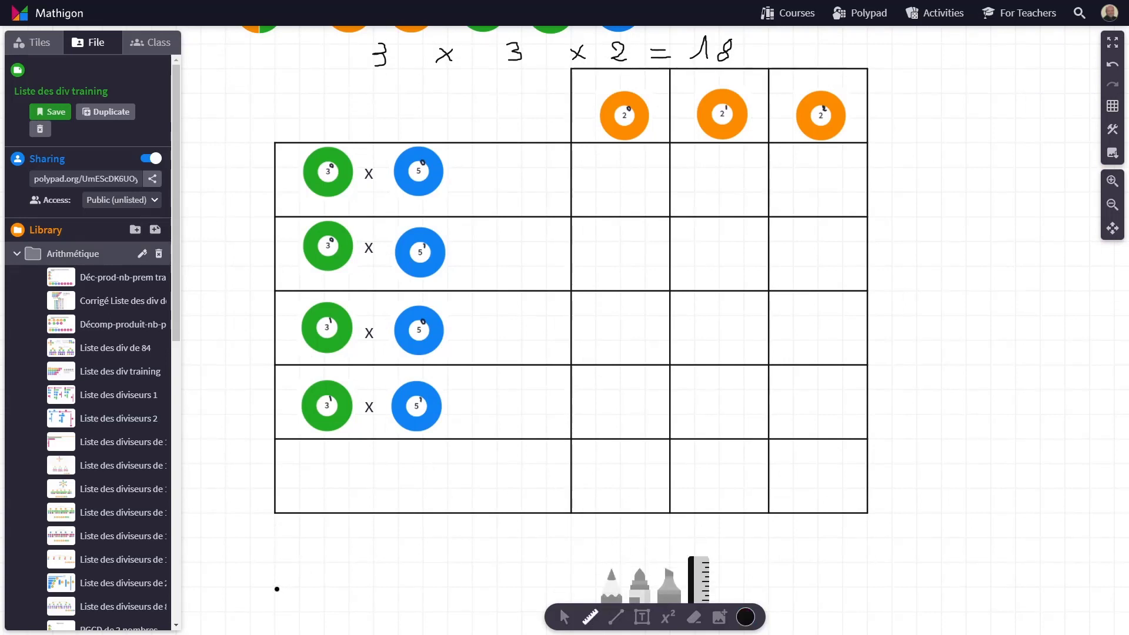
pyautogui.moveTo(274, 588); pyautogui.dragTo(861, 585)
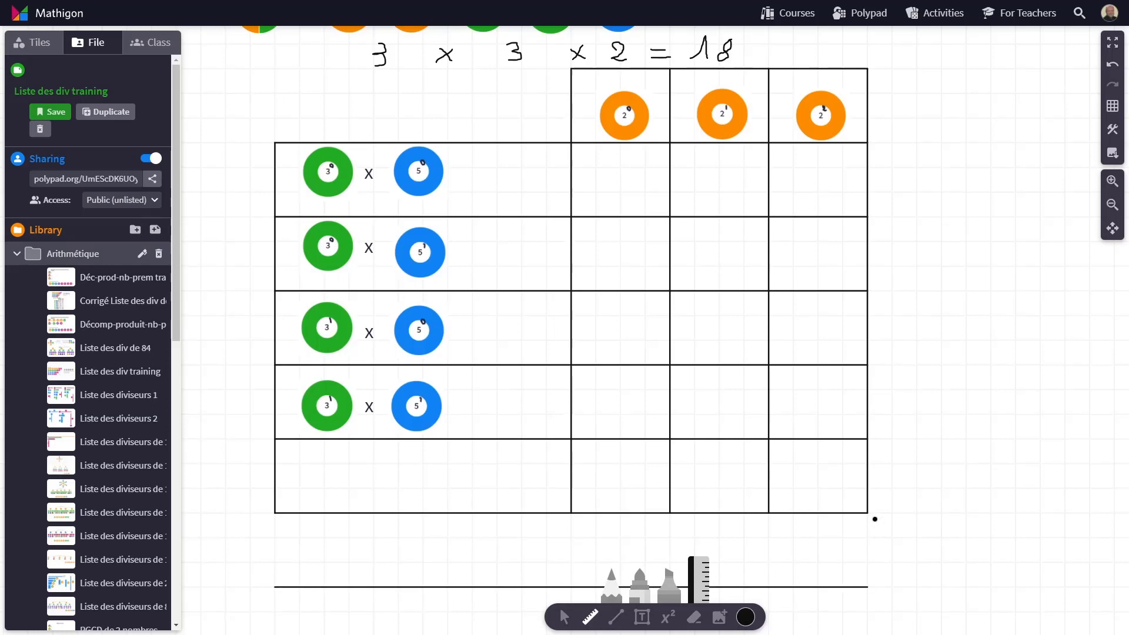
pyautogui.press('Escape')
# Step: Copy the third row's multiplication sign and 5⁰ disc and the fourth row's 5¹ disc into the fifth and sixth rows
pyautogui.moveTo(360, 299); pyautogui.dragTo(417, 543)
pyautogui.hotkey('ctrl', 'd')
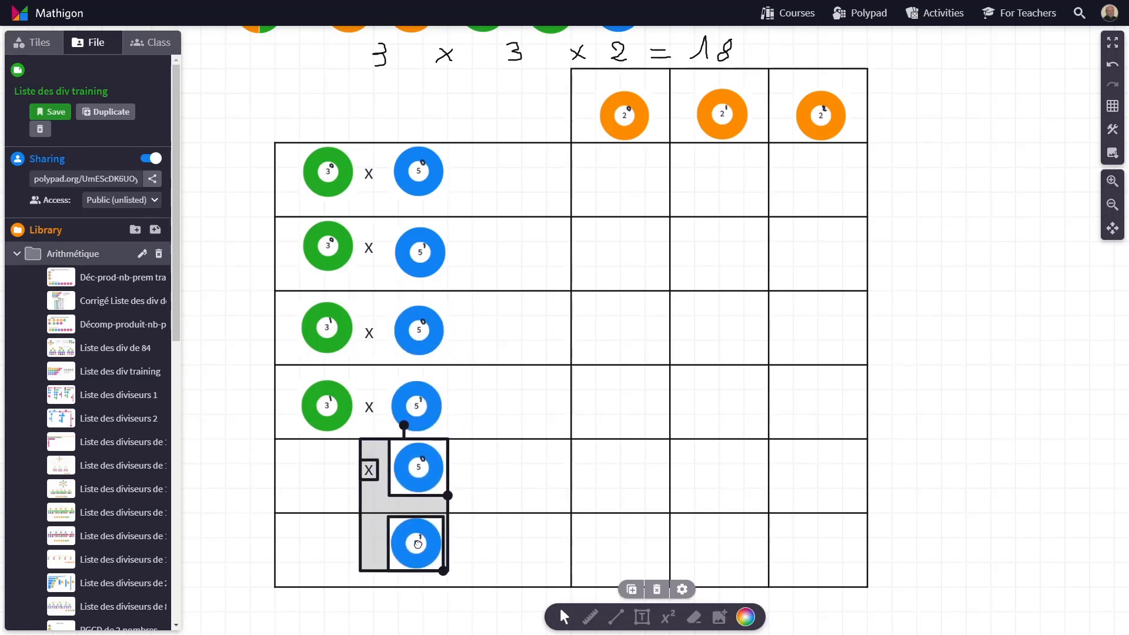
pyautogui.click(489, 485)
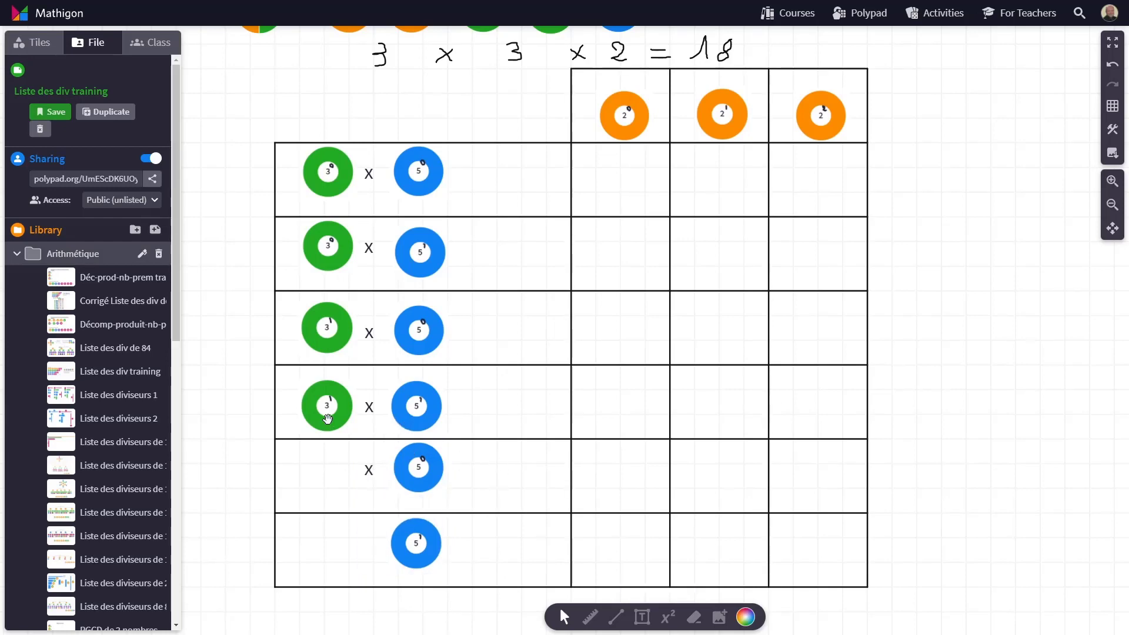
# Step: Complete the fifth and sixth row labels with copies of the 3² disc and the sixth row's missing multiplication sign
pyautogui.scroll(2, 451, 396)
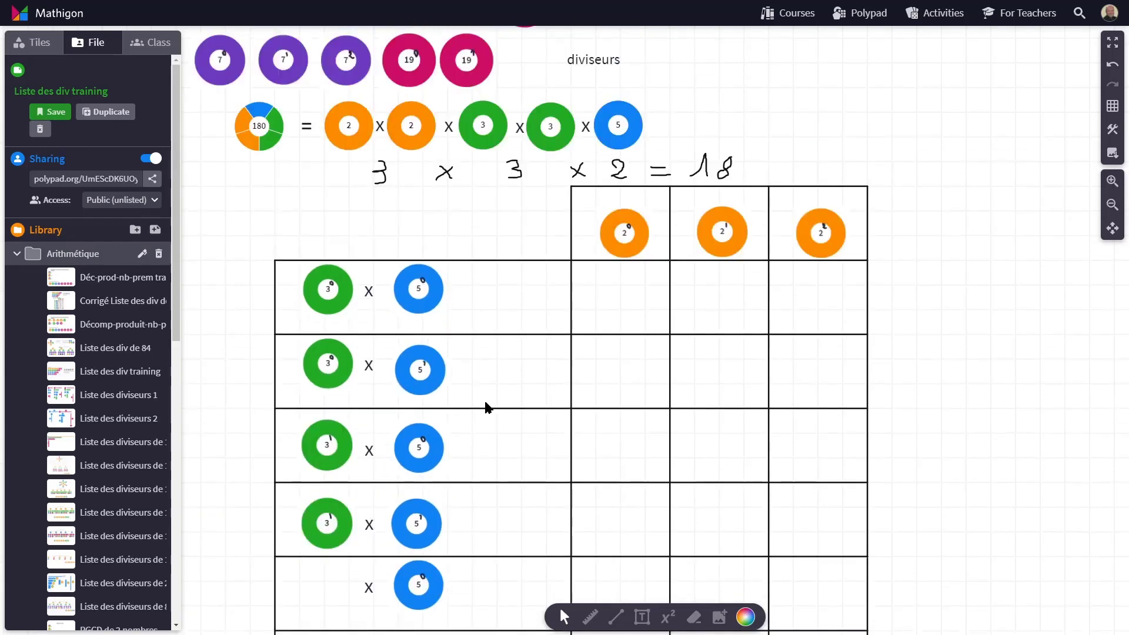
pyautogui.scroll(4, 465, 253)
pyautogui.click(345, 121)
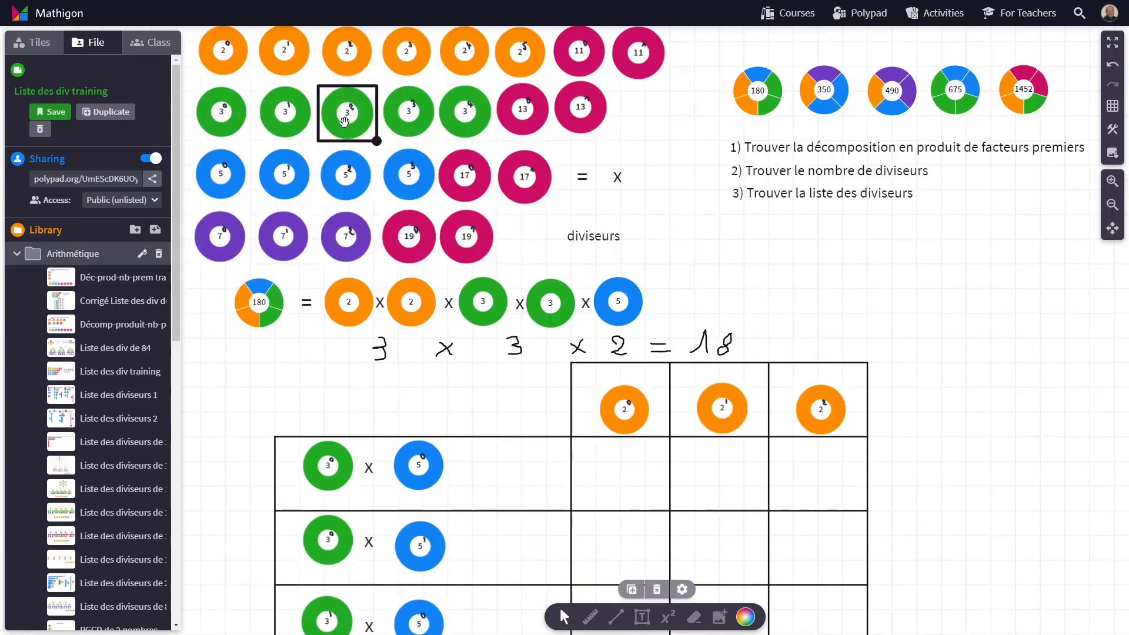
pyautogui.moveTo(345, 118); pyautogui.dragTo(490, 586)
pyautogui.scroll(-6, 502, 422)
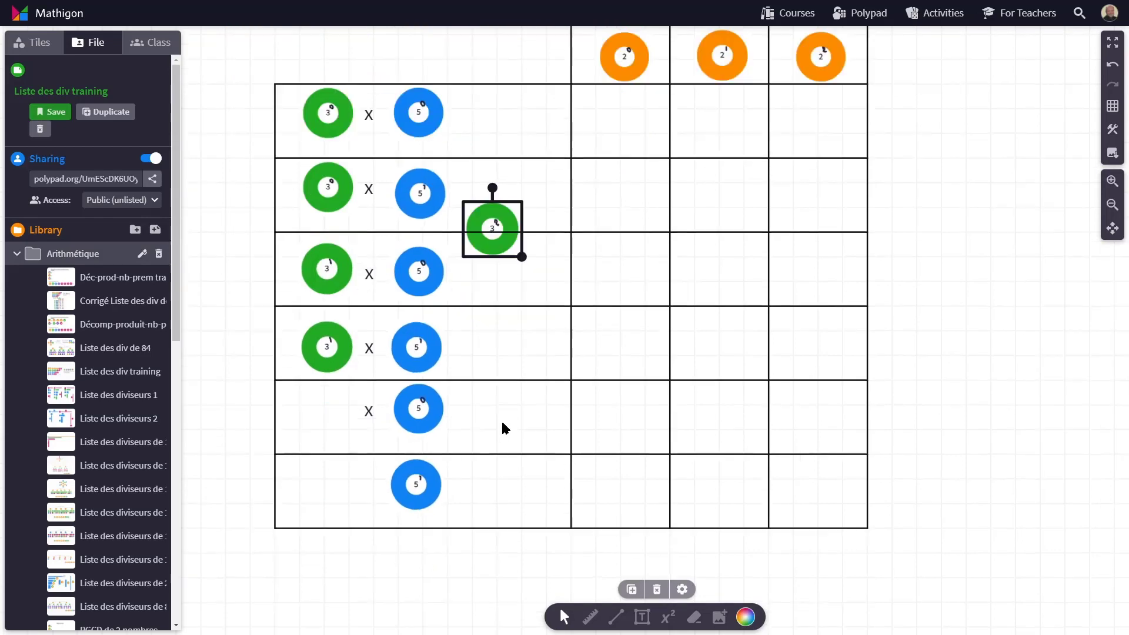
pyautogui.moveTo(488, 228); pyautogui.dragTo(311, 410)
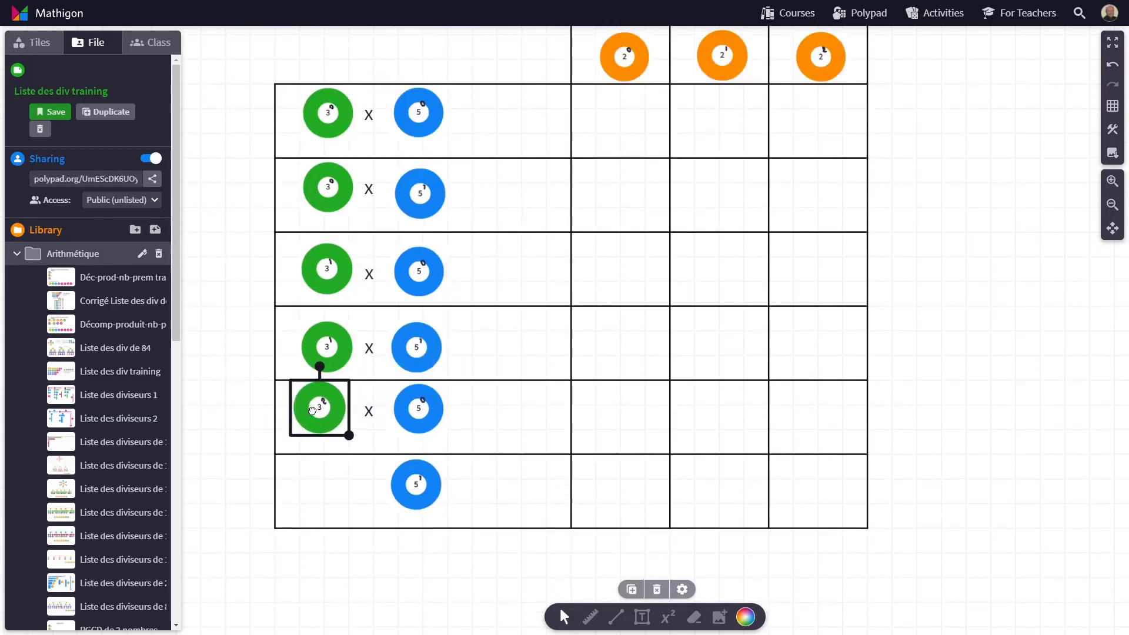
pyautogui.moveTo(314, 412); pyautogui.dragTo(314, 492)
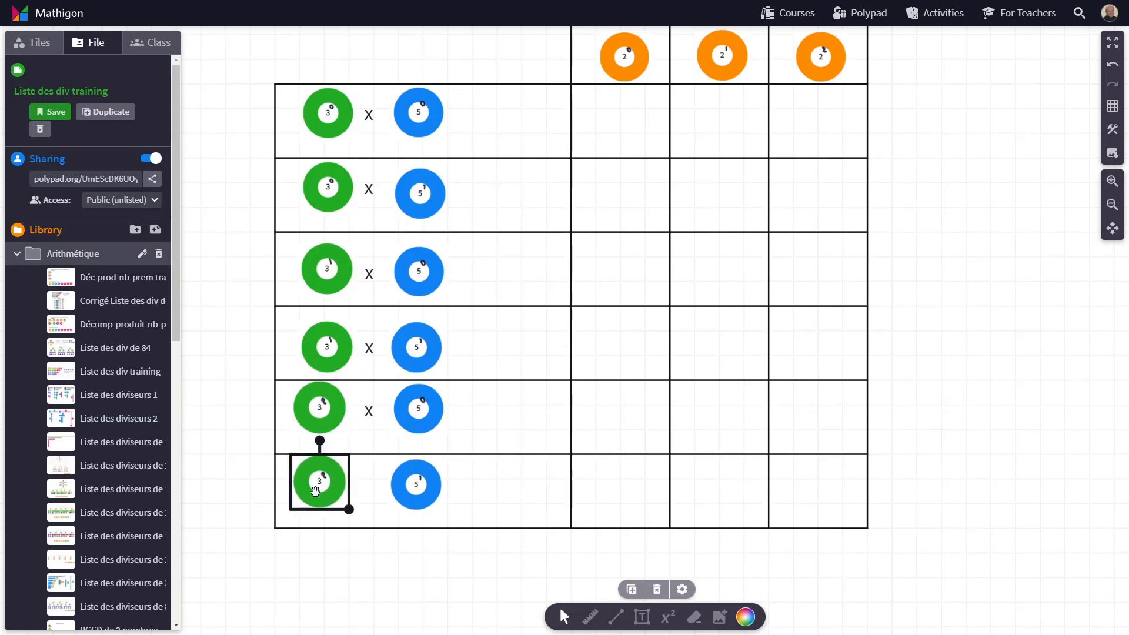
pyautogui.click(364, 415)
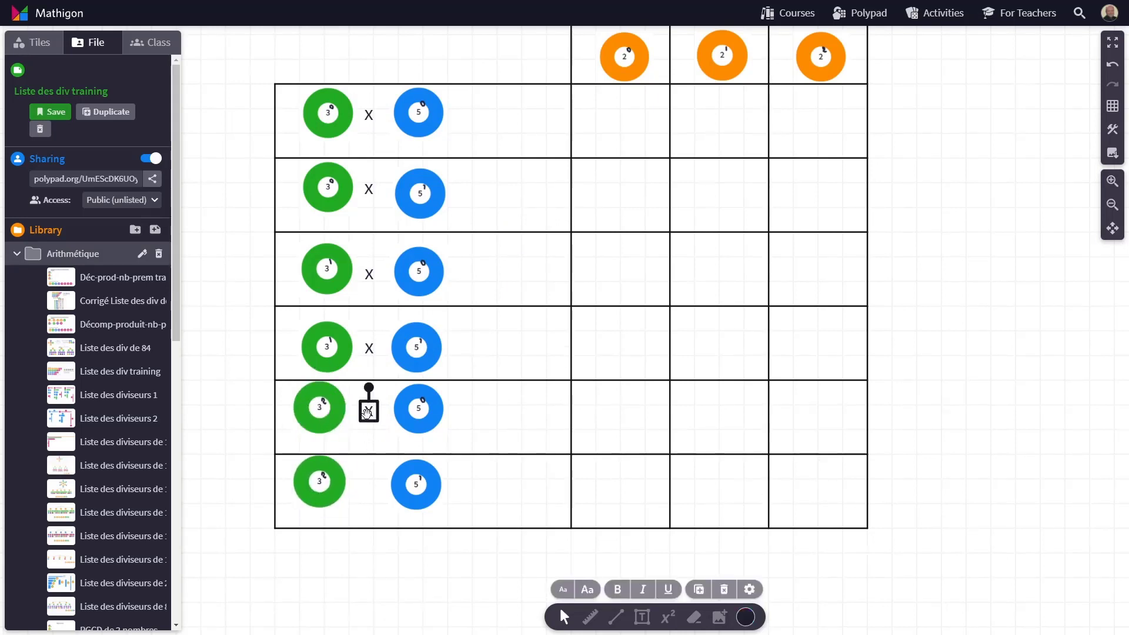
pyautogui.moveTo(367, 413); pyautogui.dragTo(368, 488)
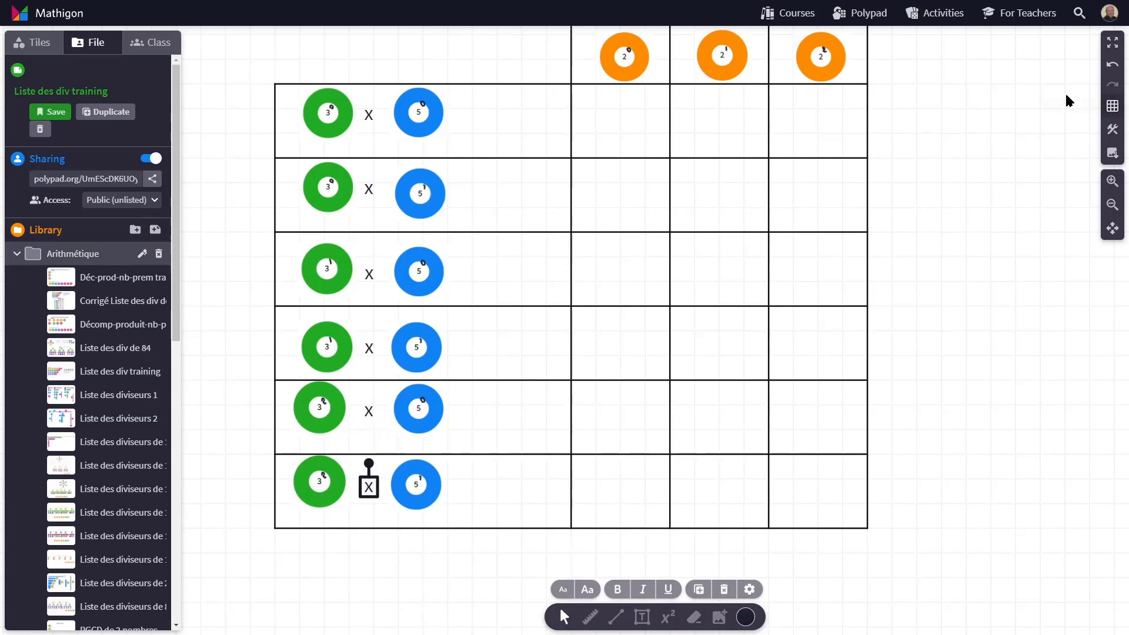
# Step: Hide the canvas grid and fine-align the 3², 5⁰ and 5¹ discs within the fifth and sixth rows
pyautogui.click(1113, 105)
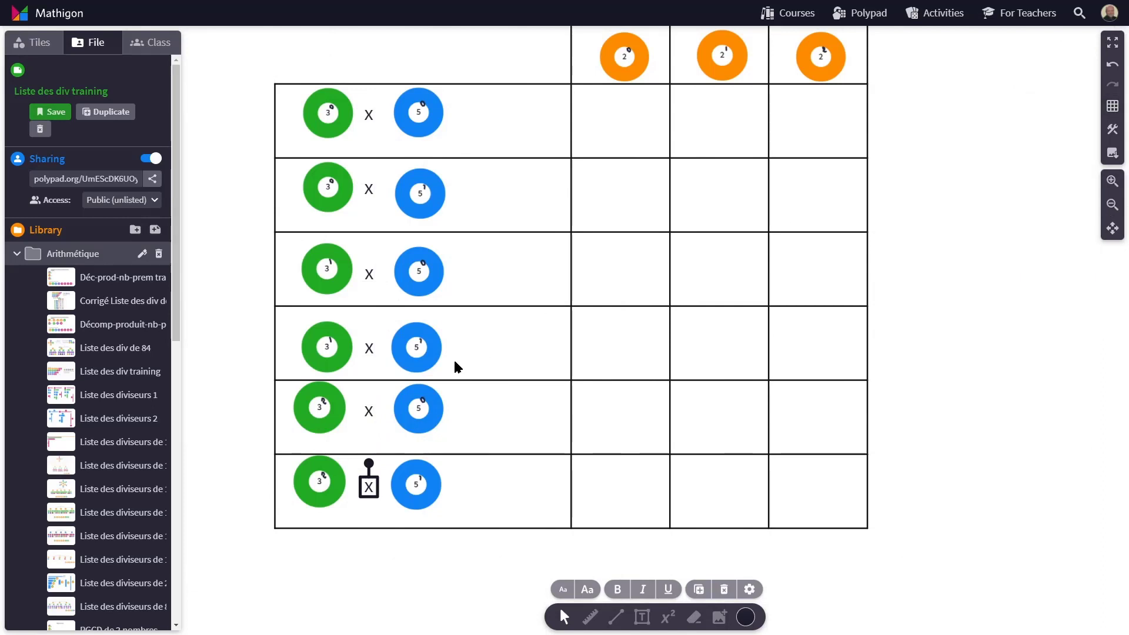
pyautogui.moveTo(315, 407); pyautogui.dragTo(319, 414)
pyautogui.click(433, 419)
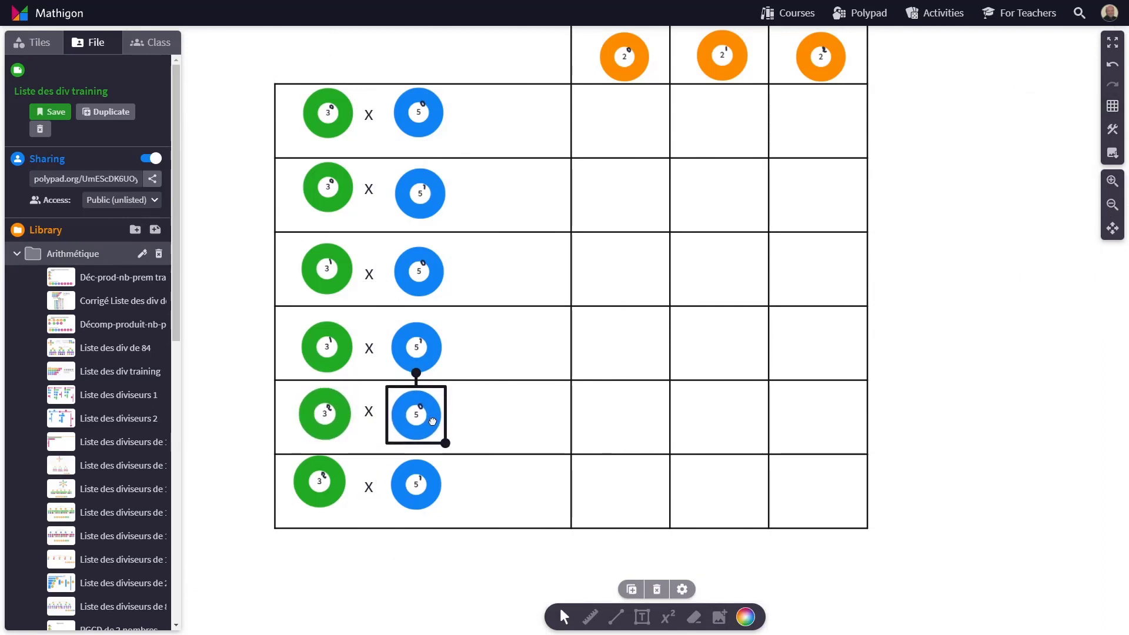
pyautogui.click(416, 481)
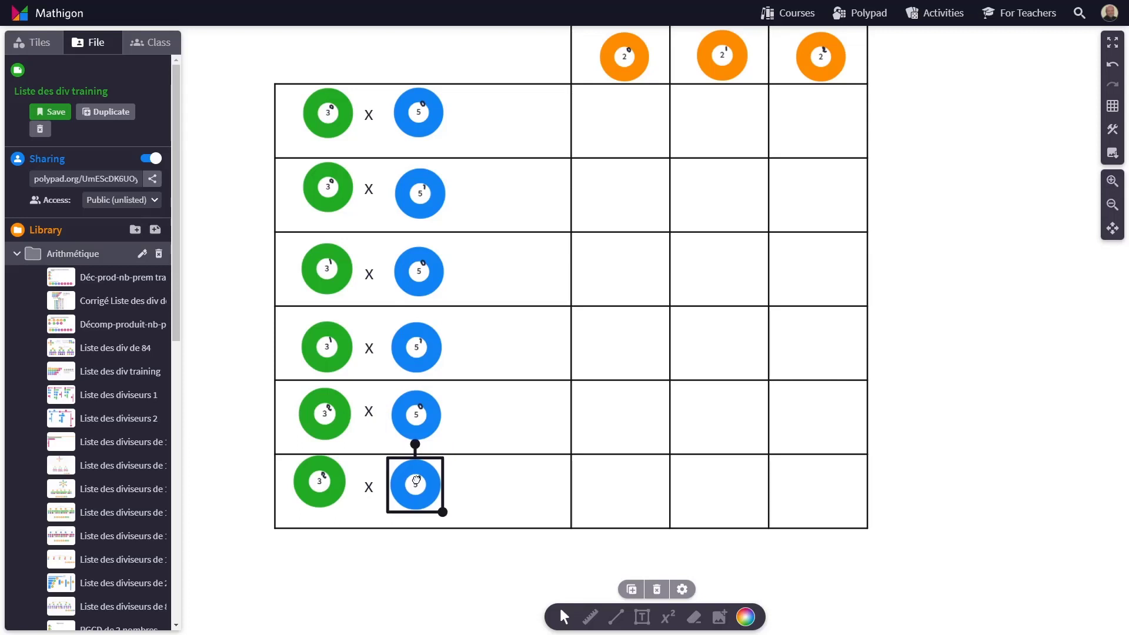
pyautogui.moveTo(335, 490); pyautogui.dragTo(340, 496)
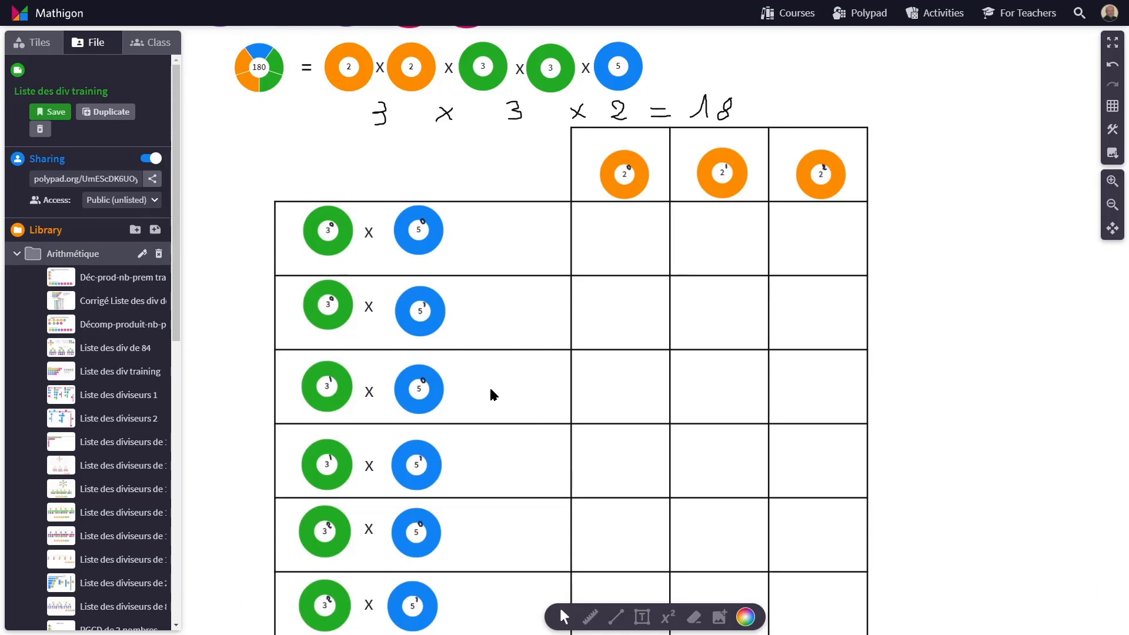
# Step: Place a number card 1 beside the first row's 3⁰ × 5⁰ label and colour it black
pyautogui.scroll(1, 665, 207)
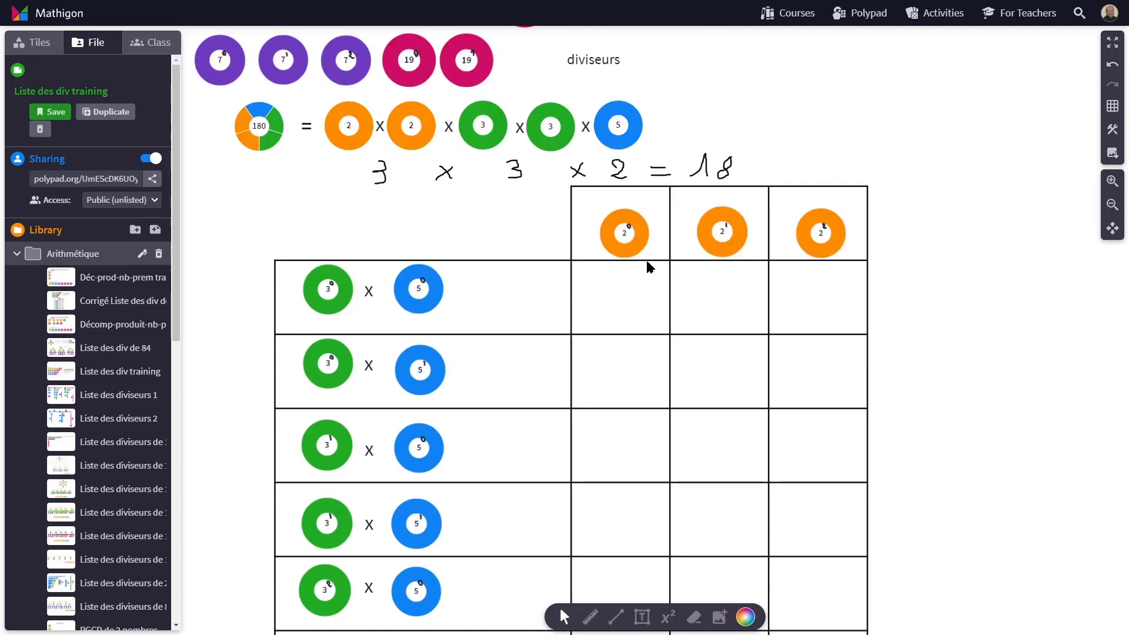
pyautogui.click(14, 45)
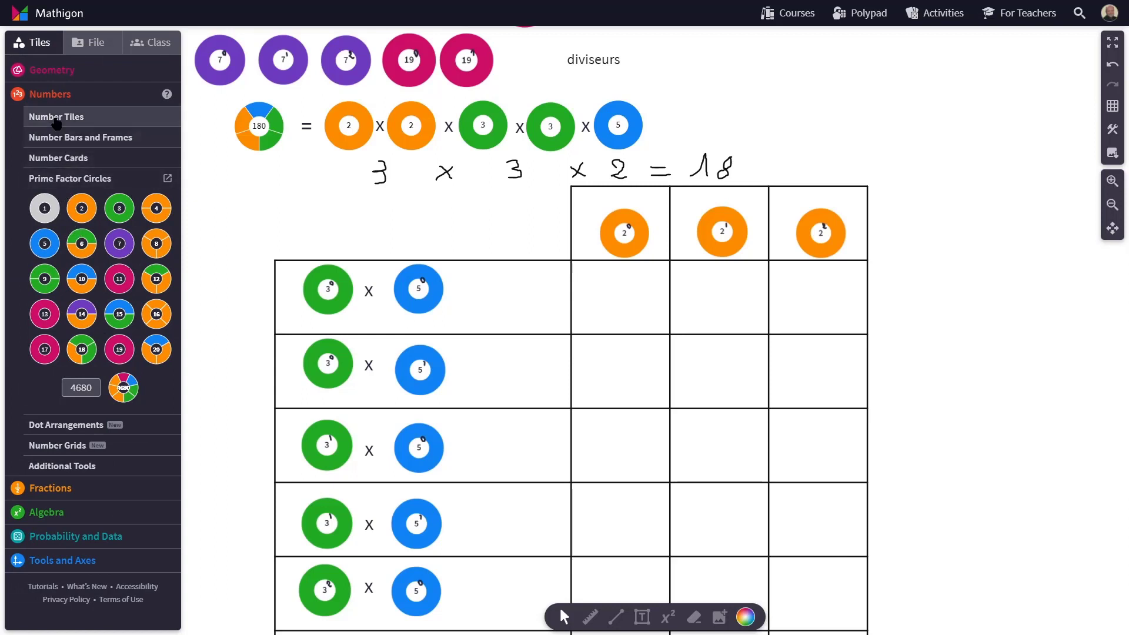
pyautogui.click(69, 156)
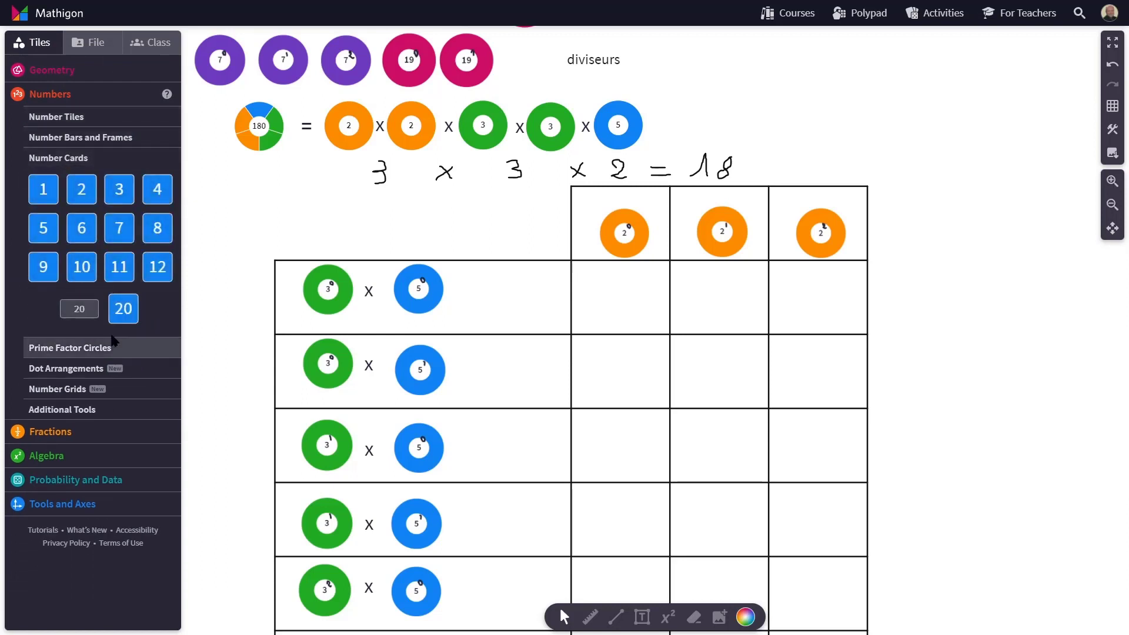
pyautogui.moveTo(46, 192); pyautogui.dragTo(528, 292)
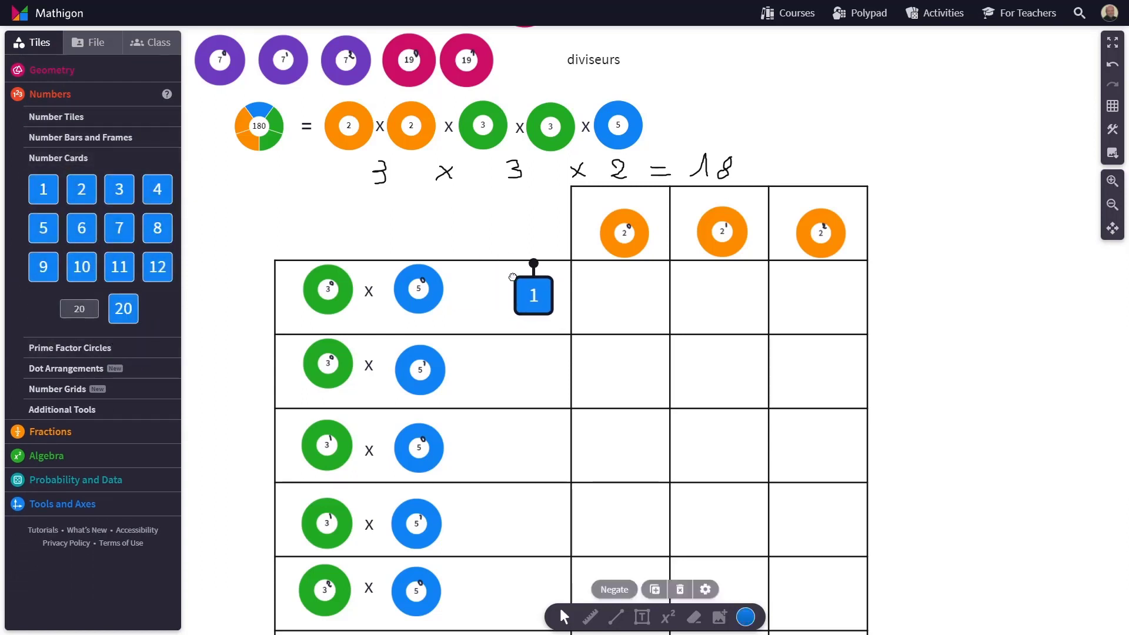
pyautogui.click(746, 617)
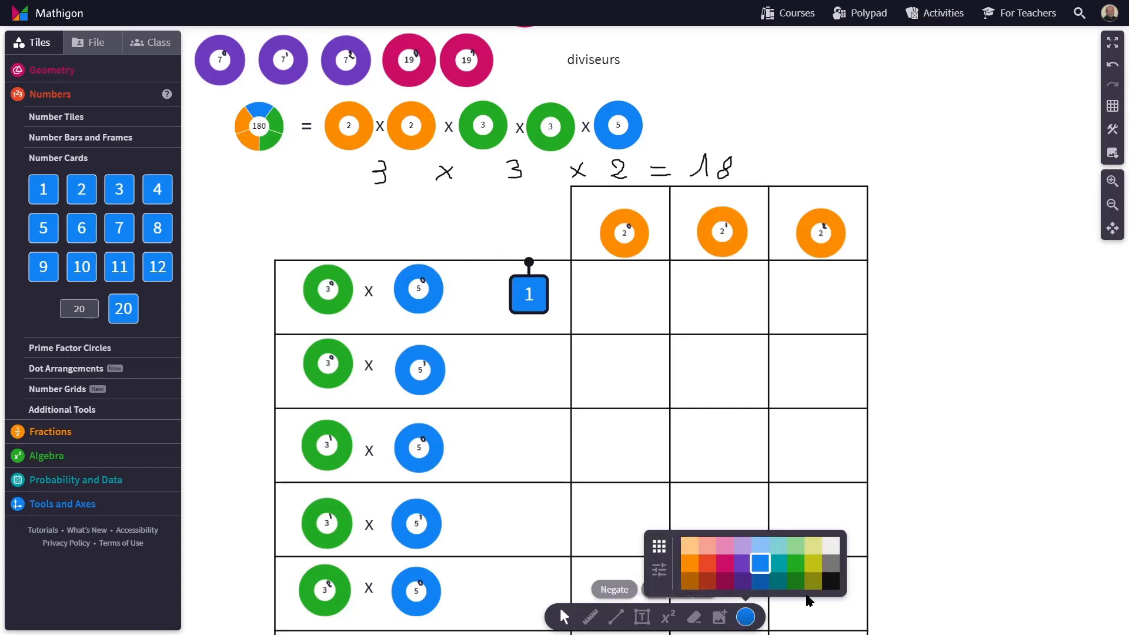
pyautogui.click(827, 589)
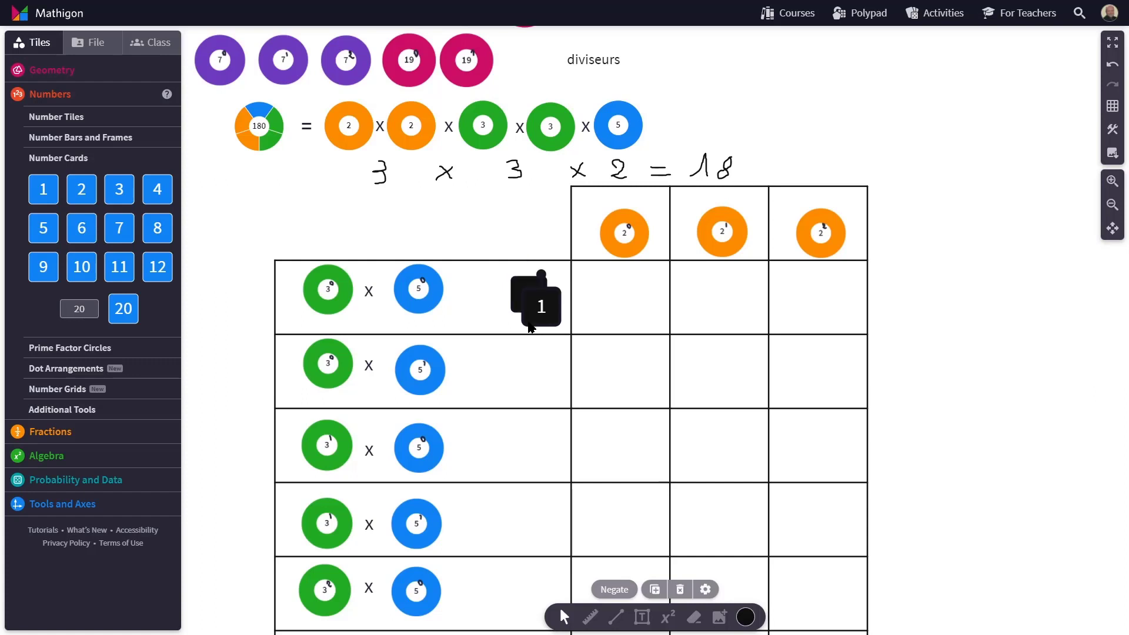
# Step: Head the three columns with a copy of the black 1 card above 2⁰, card 2 above 2¹ and card 4 above 2²
pyautogui.moveTo(529, 301); pyautogui.dragTo(623, 203)
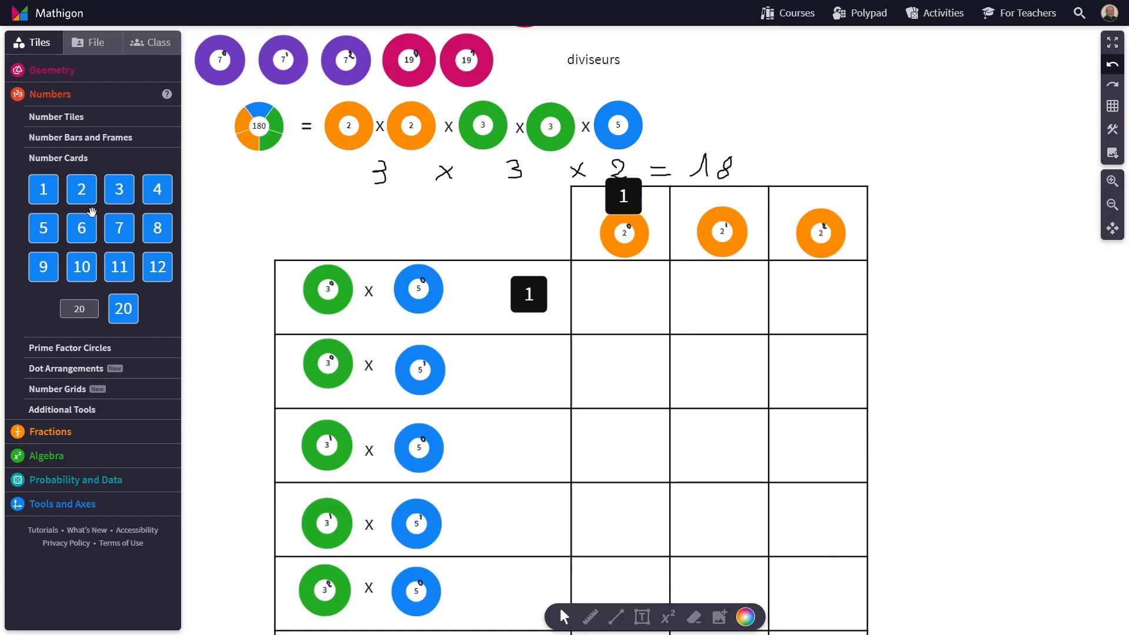
pyautogui.moveTo(83, 192); pyautogui.dragTo(703, 177)
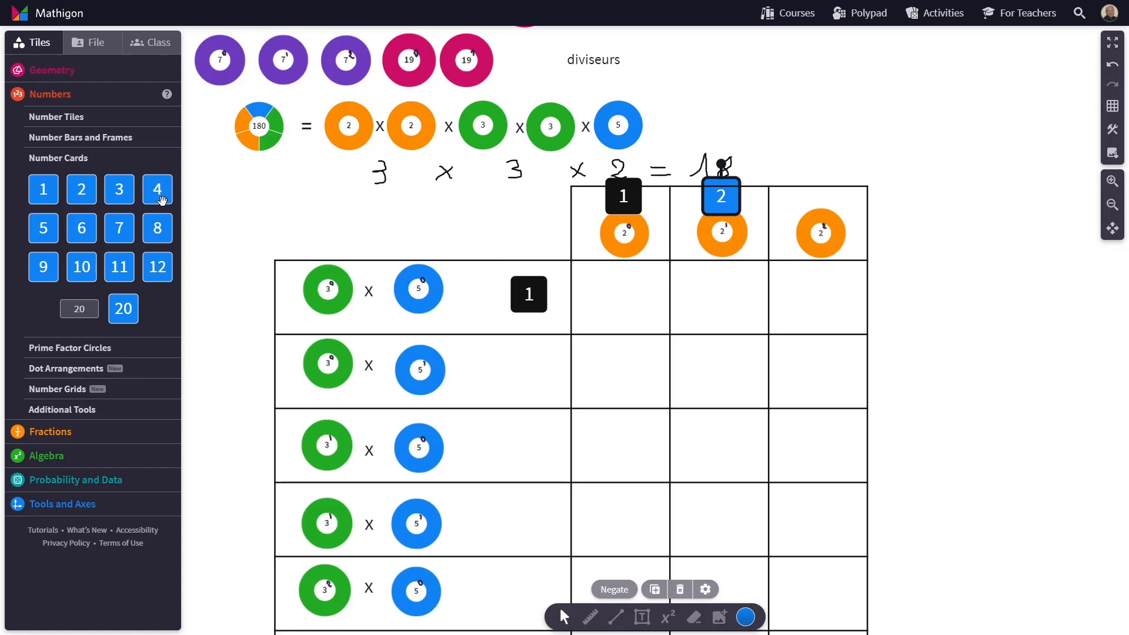
pyautogui.moveTo(157, 190); pyautogui.dragTo(825, 197)
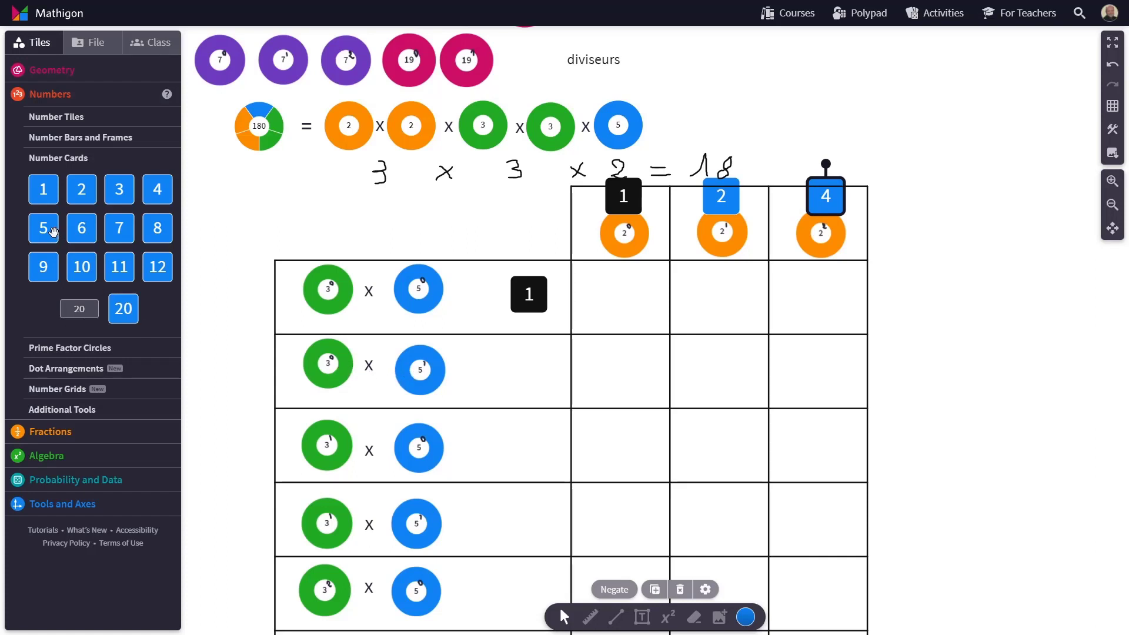
# Step: Place number cards 5, 3 and 15 beside the disc labels of the second, third and fourth rows
pyautogui.moveTo(53, 231); pyautogui.dragTo(509, 351)
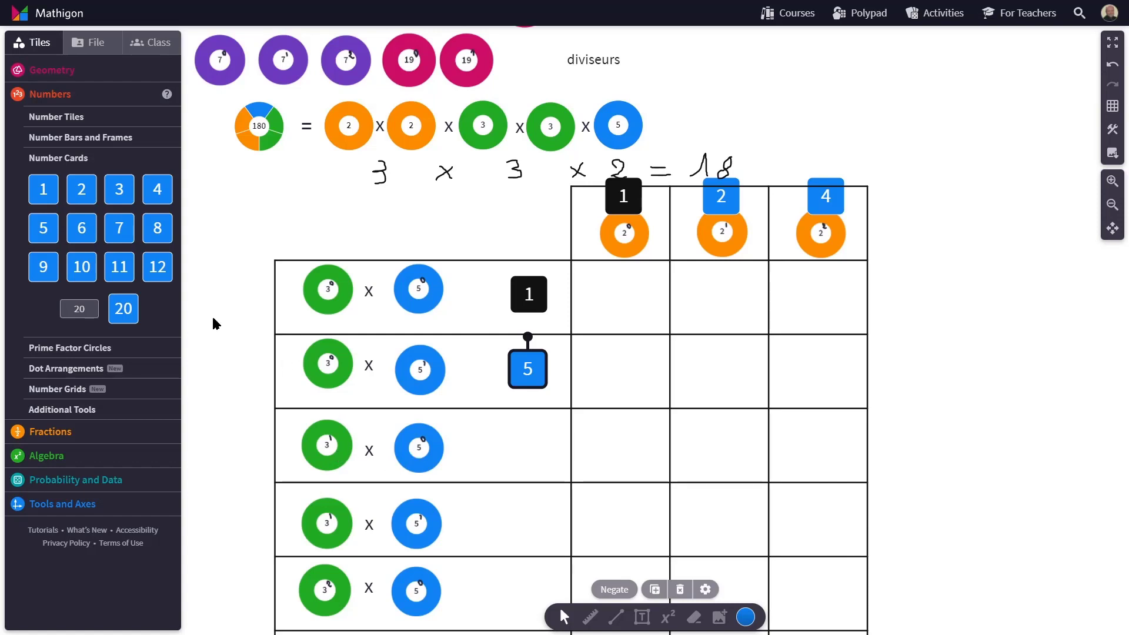
pyautogui.moveTo(121, 200); pyautogui.dragTo(531, 448)
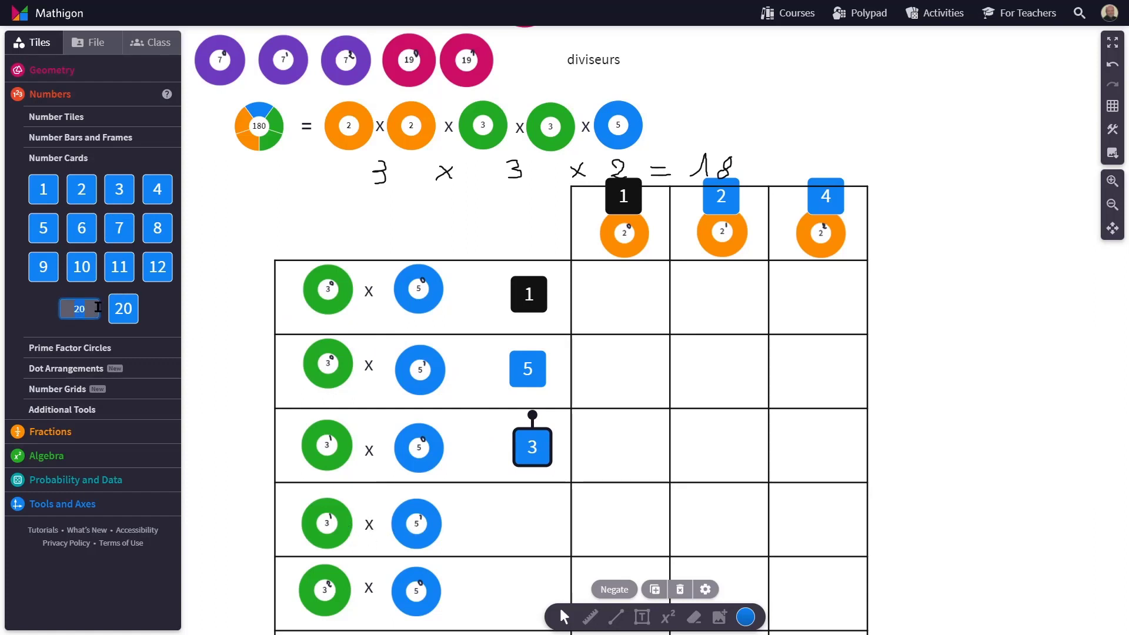
pyautogui.write('15')
pyautogui.moveTo(130, 316); pyautogui.dragTo(528, 531)
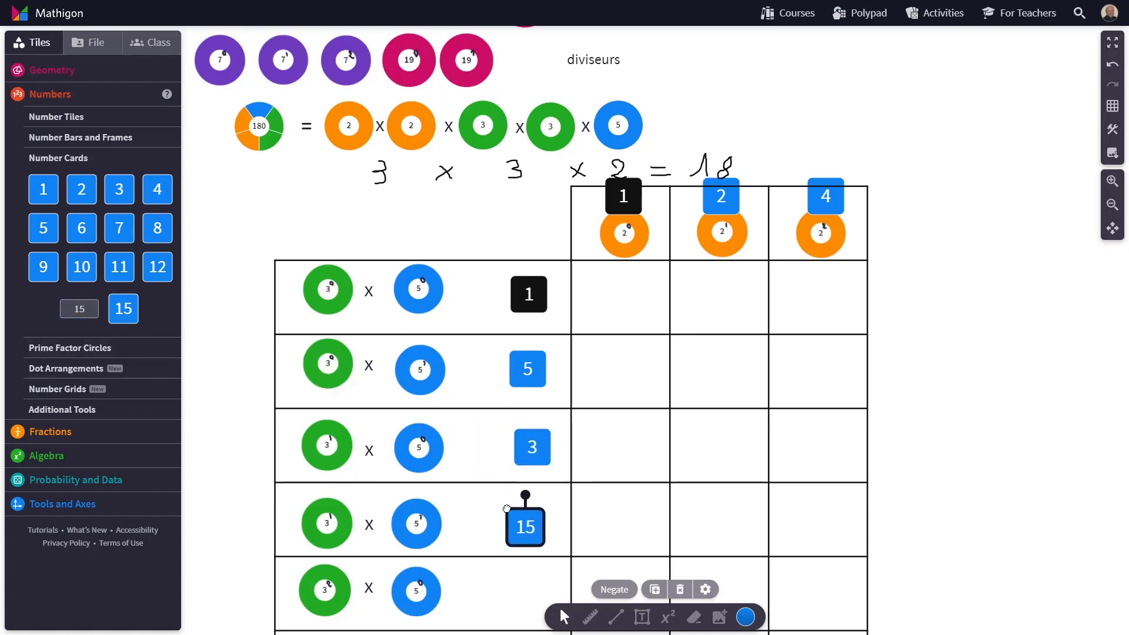
# Step: Place number cards 9 and 45 beside the disc labels of the fifth and sixth rows
pyautogui.scroll(-2, 427, 496)
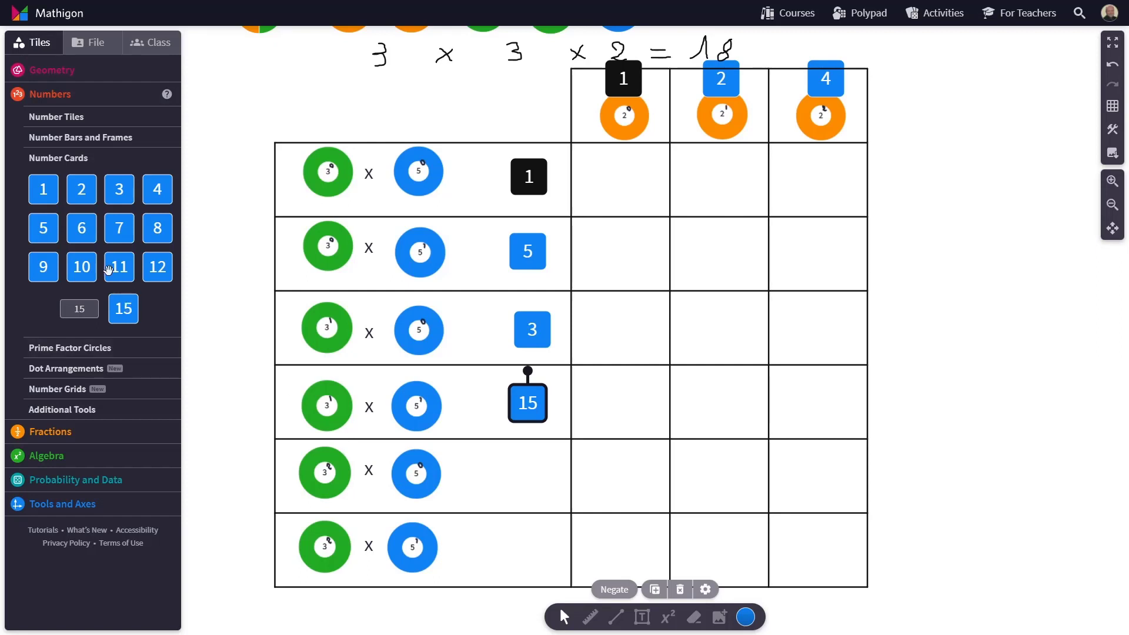
pyautogui.moveTo(45, 266); pyautogui.dragTo(532, 478)
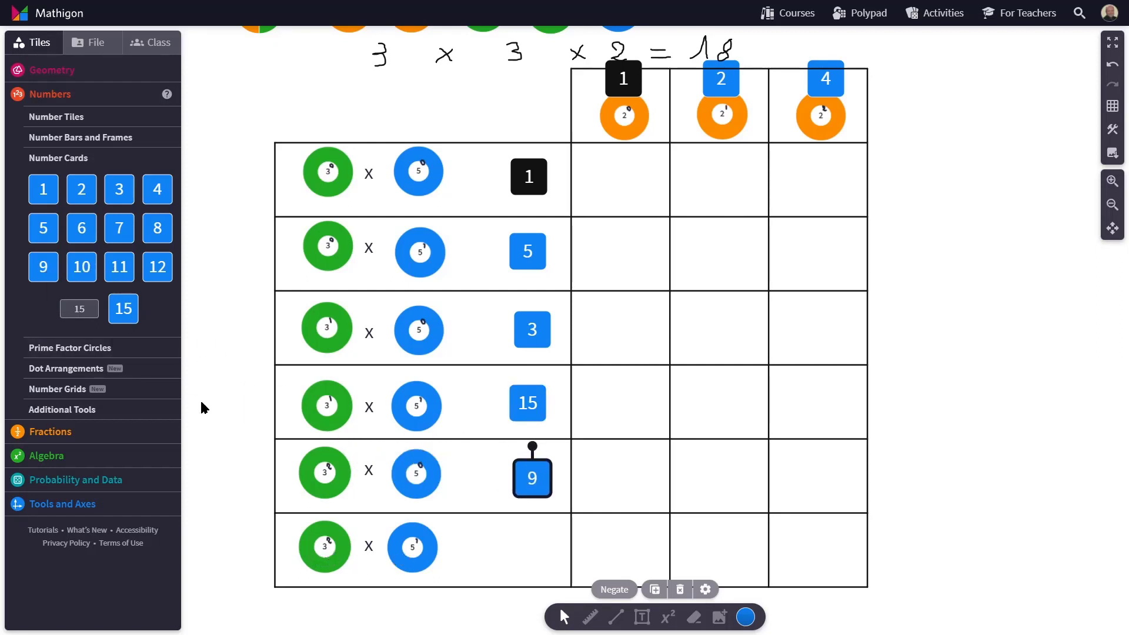
pyautogui.click(79, 308)
pyautogui.write('45')
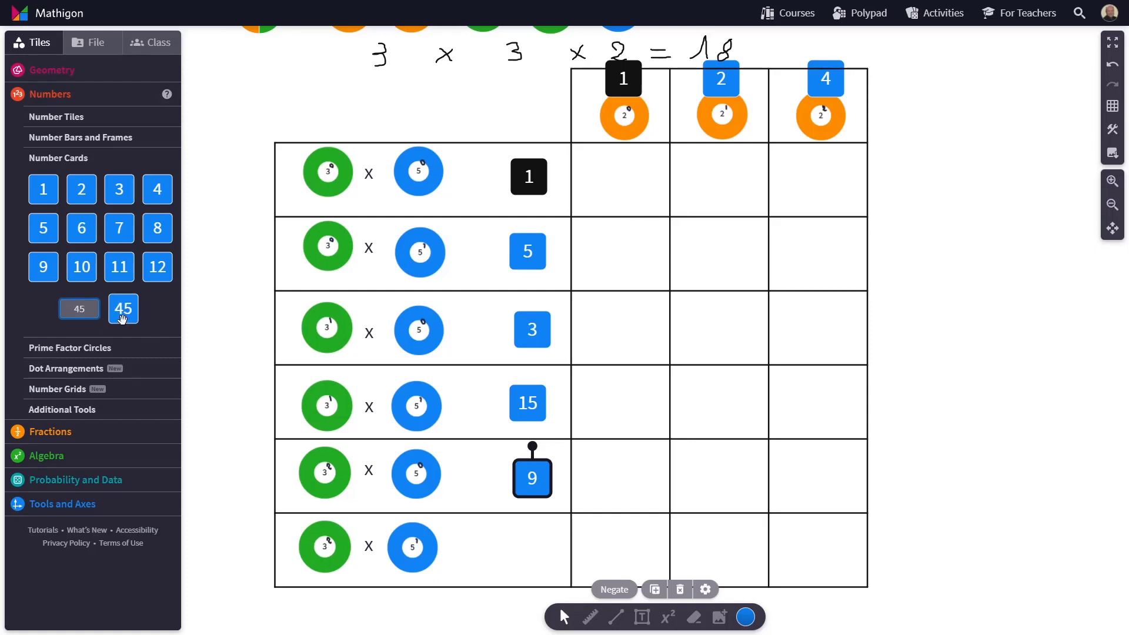
pyautogui.moveTo(123, 316); pyautogui.dragTo(511, 534)
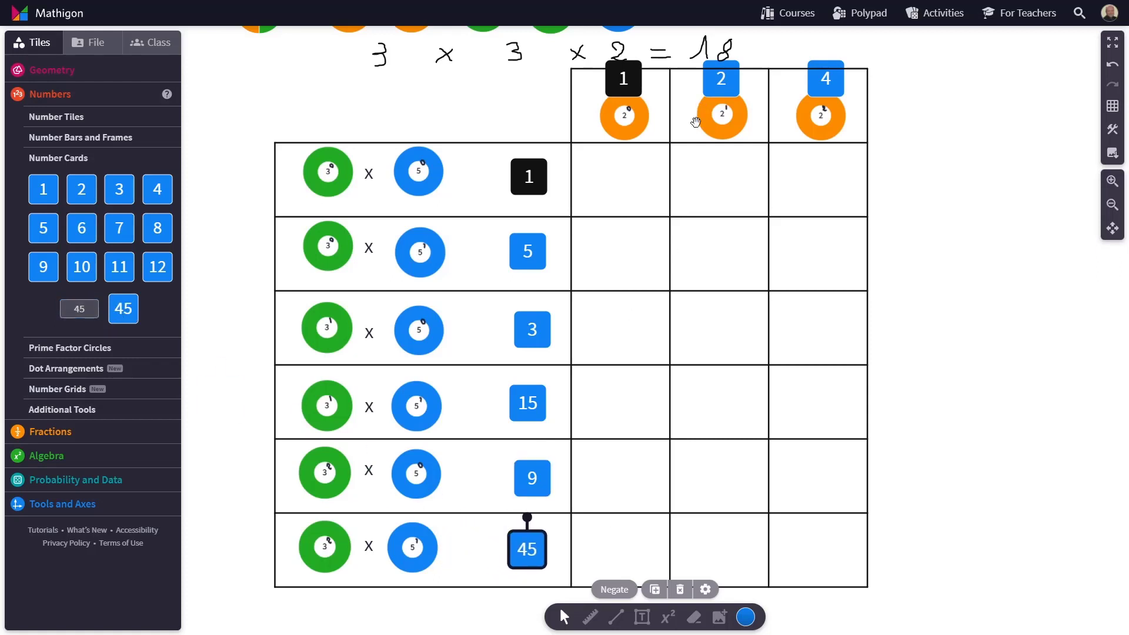
# Step: Recolour the blue row cards 5, 3, 15, 9 and 45 and the column cards 2 and 4 black
pyautogui.click(526, 254)
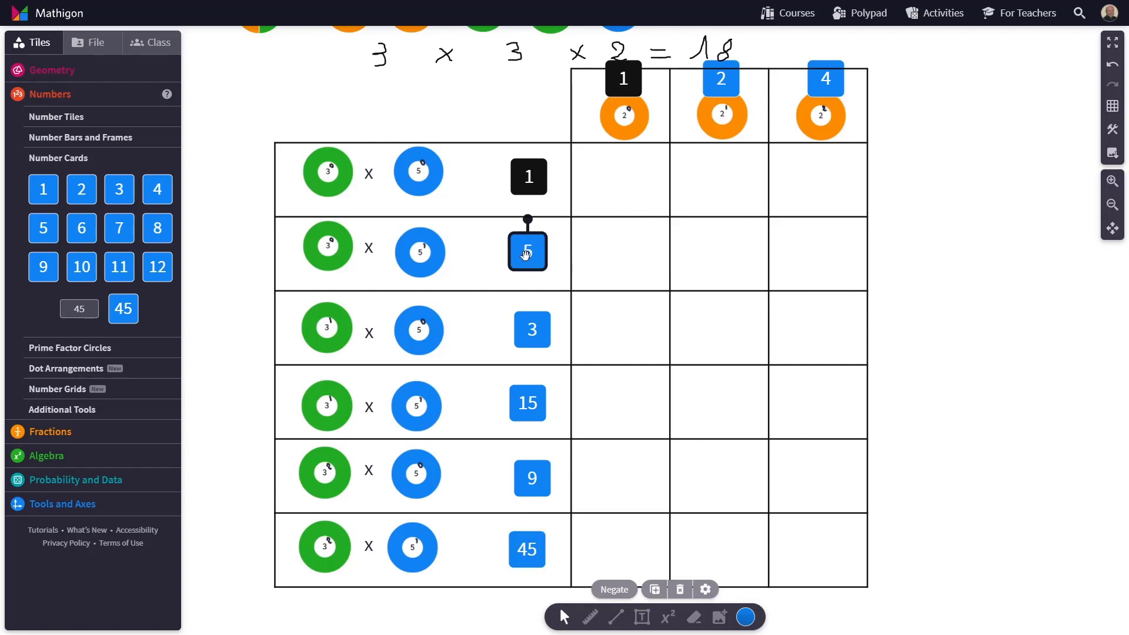
pyautogui.keyDown('shift'); pyautogui.click(547, 333); pyautogui.keyUp('shift')
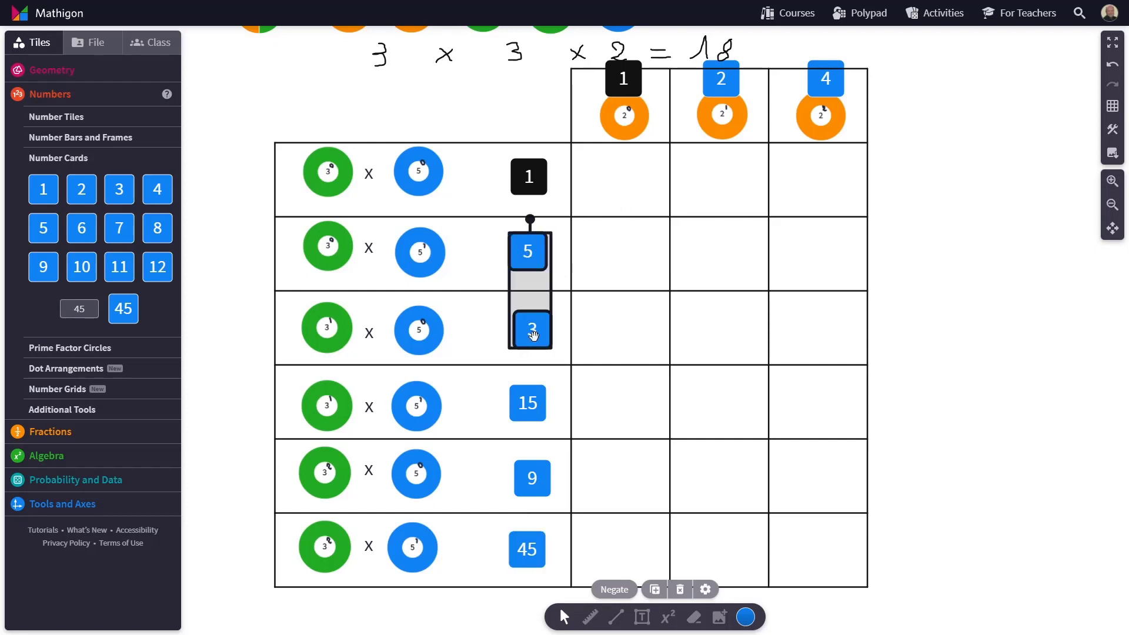
pyautogui.keyDown('shift'); pyautogui.click(519, 474); pyautogui.keyUp('shift')
pyautogui.keyDown('shift'); pyautogui.click(523, 546); pyautogui.keyUp('shift')
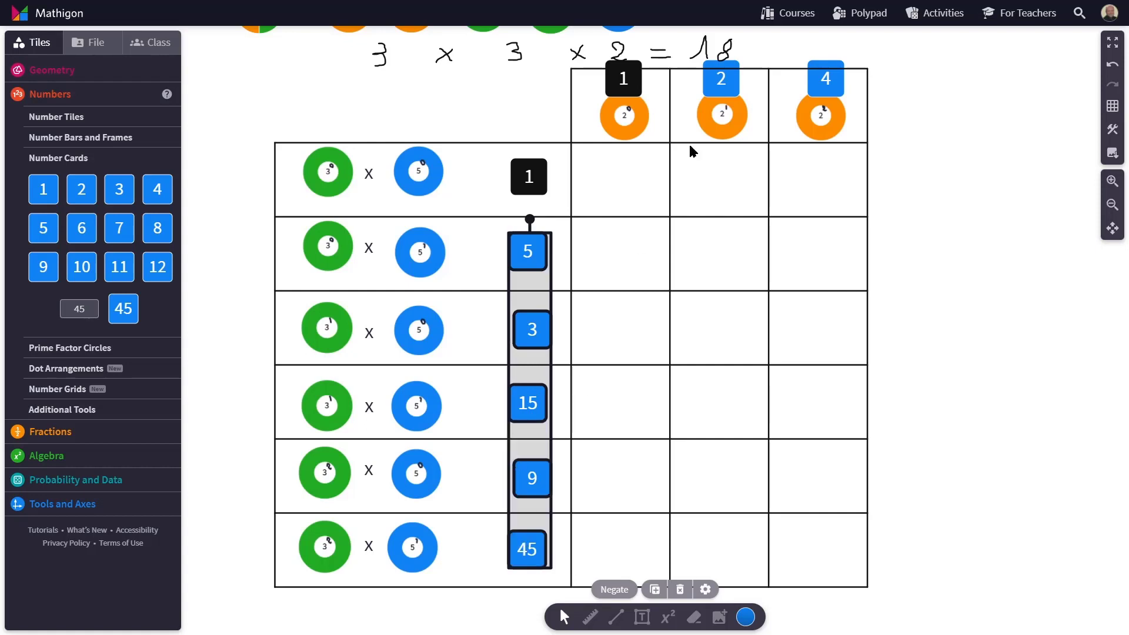
pyautogui.keyDown('shift'); pyautogui.click(718, 75); pyautogui.keyUp('shift')
pyautogui.keyDown('shift'); pyautogui.click(826, 75); pyautogui.keyUp('shift')
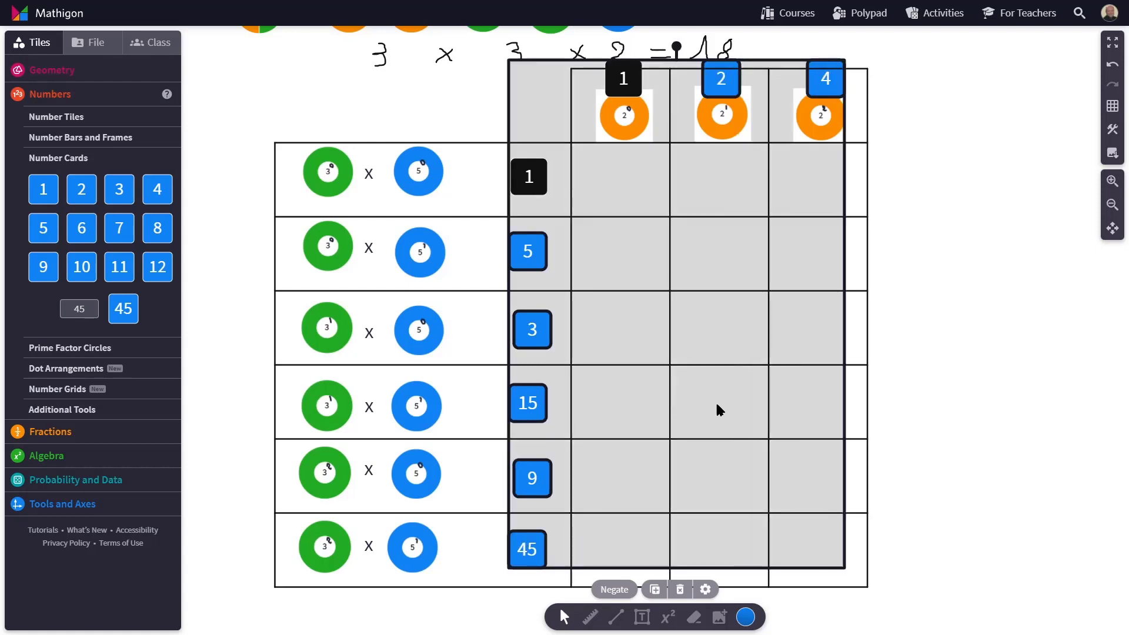
pyautogui.click(746, 616)
pyautogui.click(831, 582)
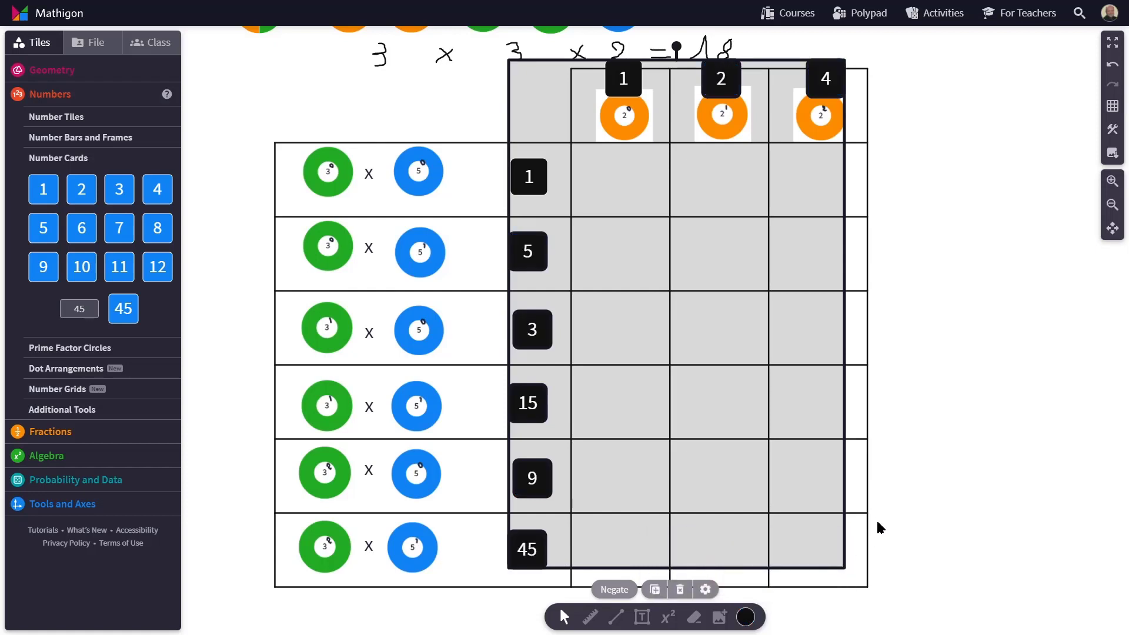
pyautogui.click(876, 518)
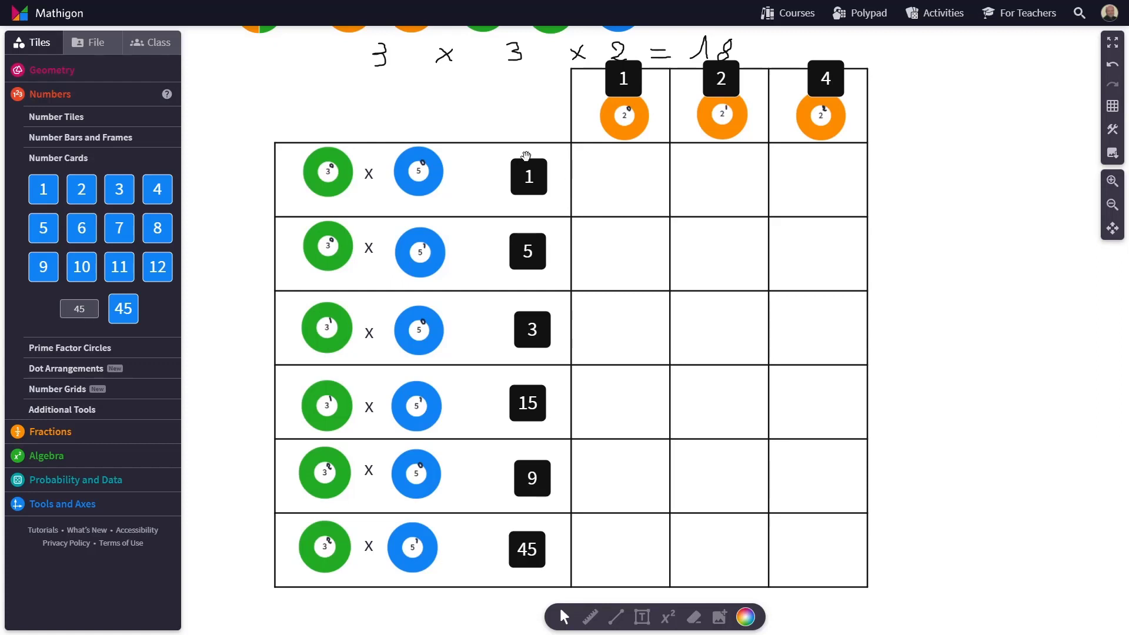
# Step: Duplicate the six row cards 1, 5, 3, 15, 9 and 45 and align the copies in the 2⁰ column's cells
pyautogui.moveTo(511, 154); pyautogui.dragTo(538, 550)
pyautogui.hotkey('ctrl', 'd')
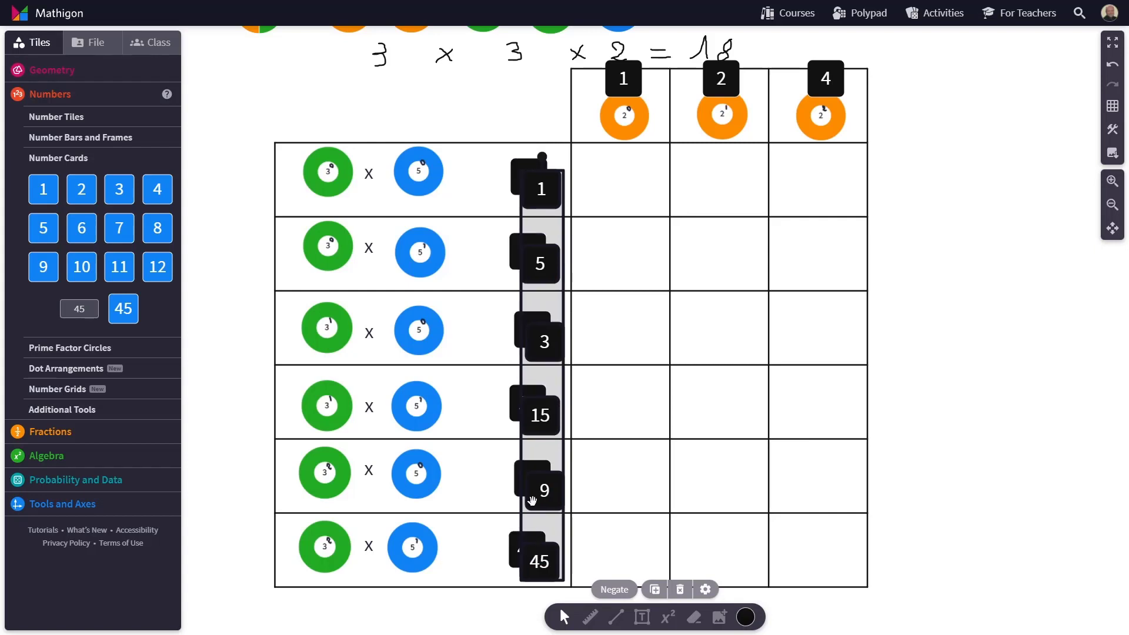
pyautogui.moveTo(541, 343)
pyautogui.mouseDown()
pyautogui.moveTo(620, 325)
pyautogui.moveTo(614, 339)
pyautogui.mouseUp()
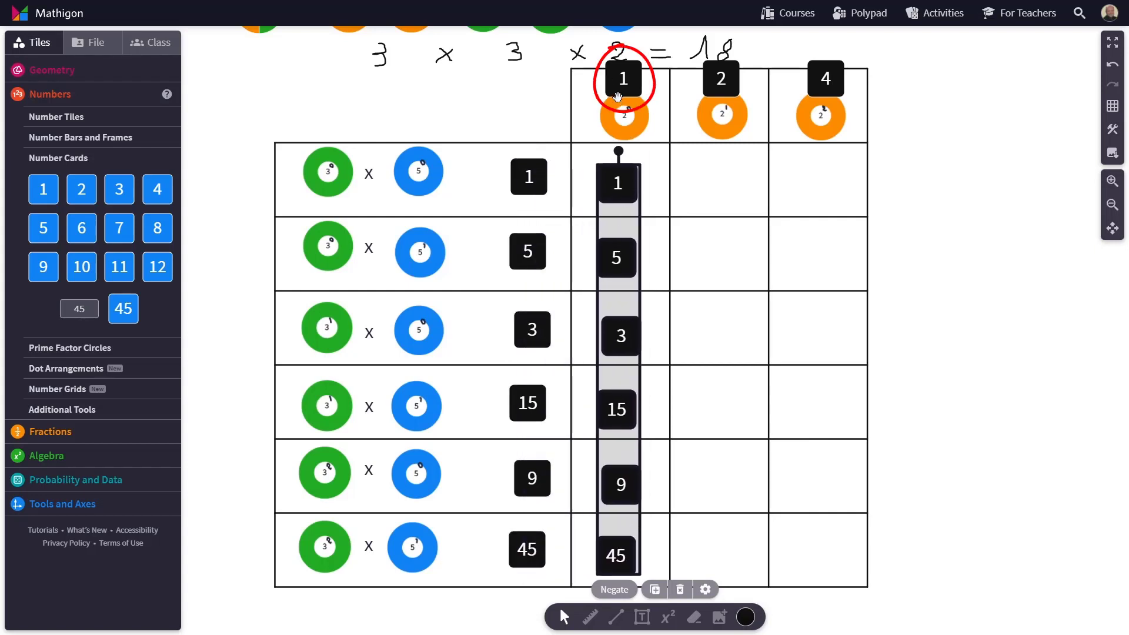
pyautogui.moveTo(621, 196); pyautogui.dragTo(624, 189)
pyautogui.click(986, 229)
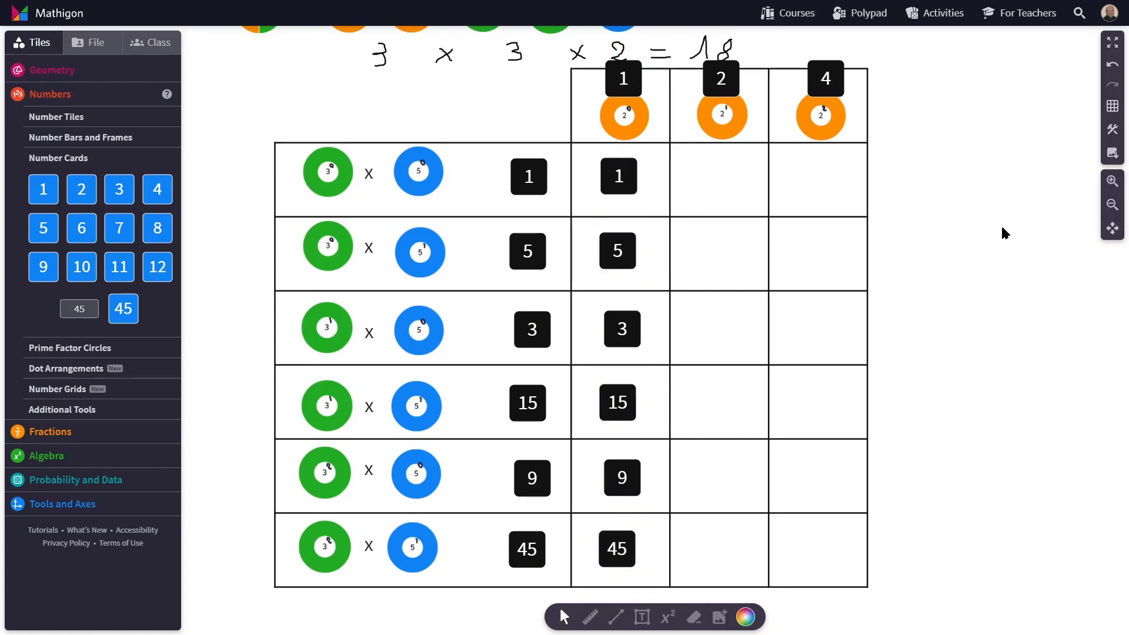
# Step: Duplicate the column header cards 1, 2 and 4 and place the copies in the first row's cells
pyautogui.click(628, 86)
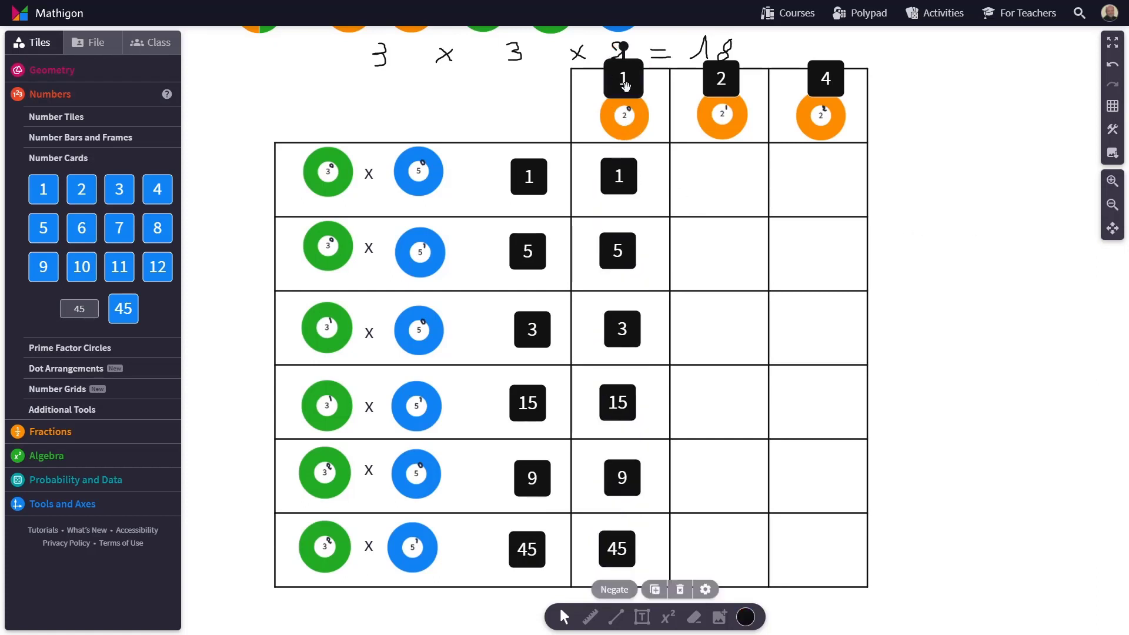
pyautogui.keyDown('shift'); pyautogui.click(713, 81); pyautogui.keyUp('shift')
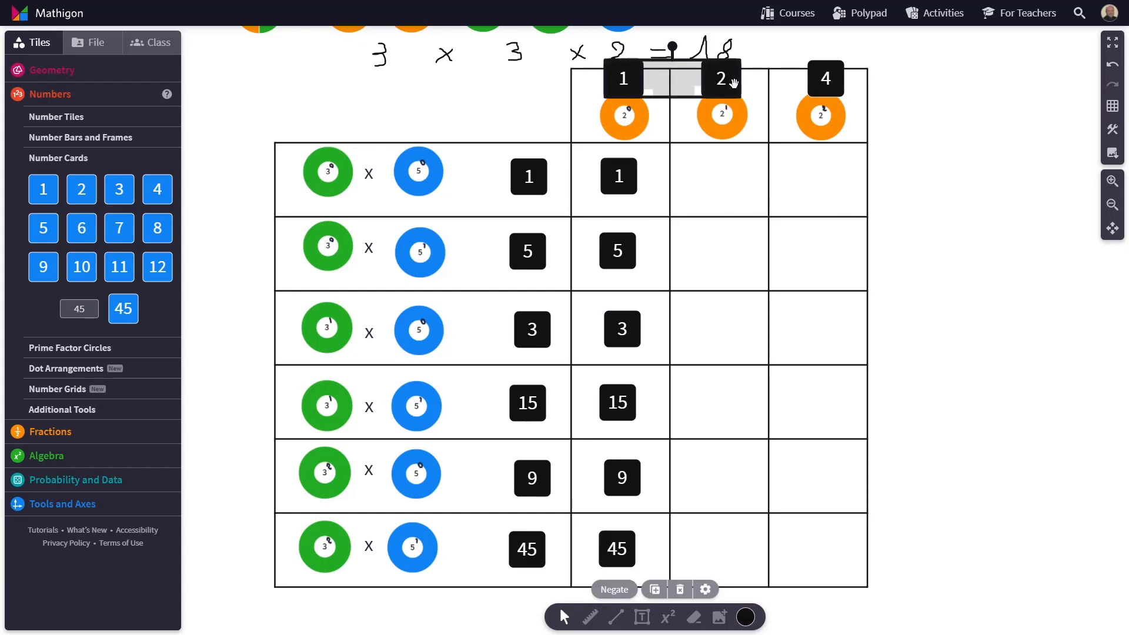
pyautogui.keyDown('shift'); pyautogui.click(810, 76); pyautogui.keyUp('shift')
pyautogui.moveTo(535, 146)
pyautogui.mouseDown()
pyautogui.moveTo(505, 194)
pyautogui.moveTo(552, 156)
pyautogui.moveTo(527, 143)
pyautogui.mouseUp()
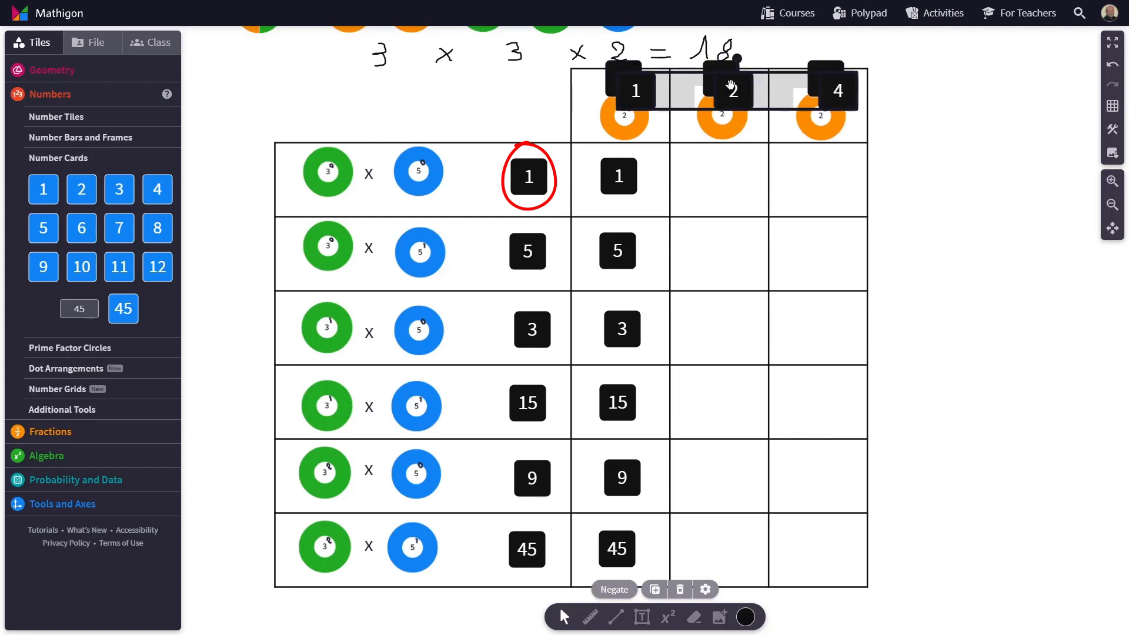
pyautogui.hotkey('ctrl', 'd')
pyautogui.moveTo(727, 86); pyautogui.dragTo(716, 173)
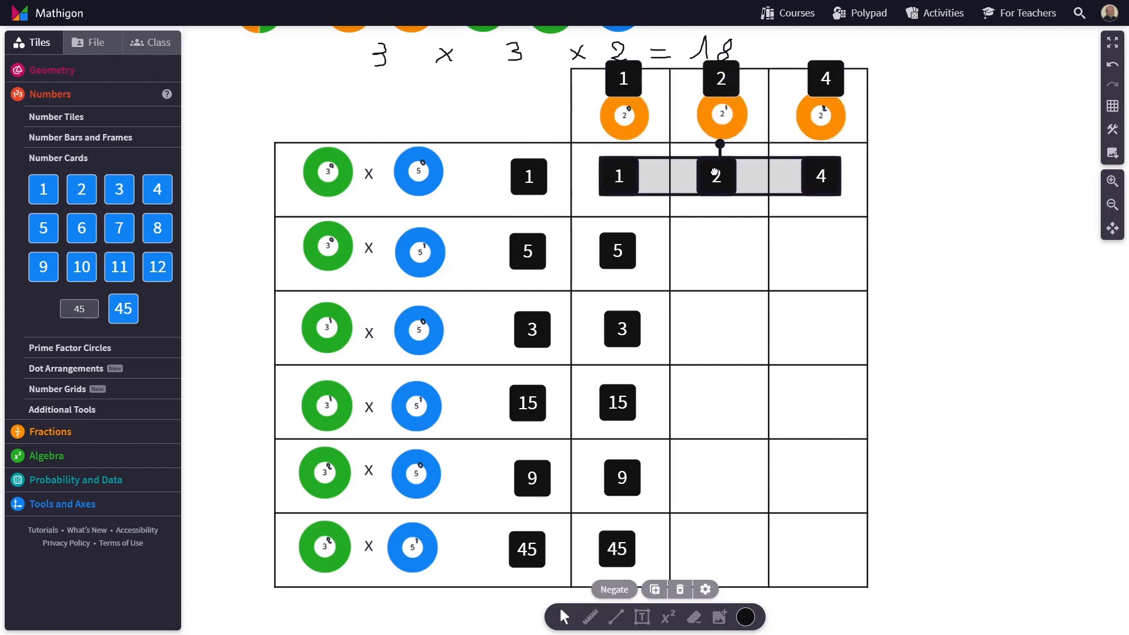
pyautogui.click(1000, 254)
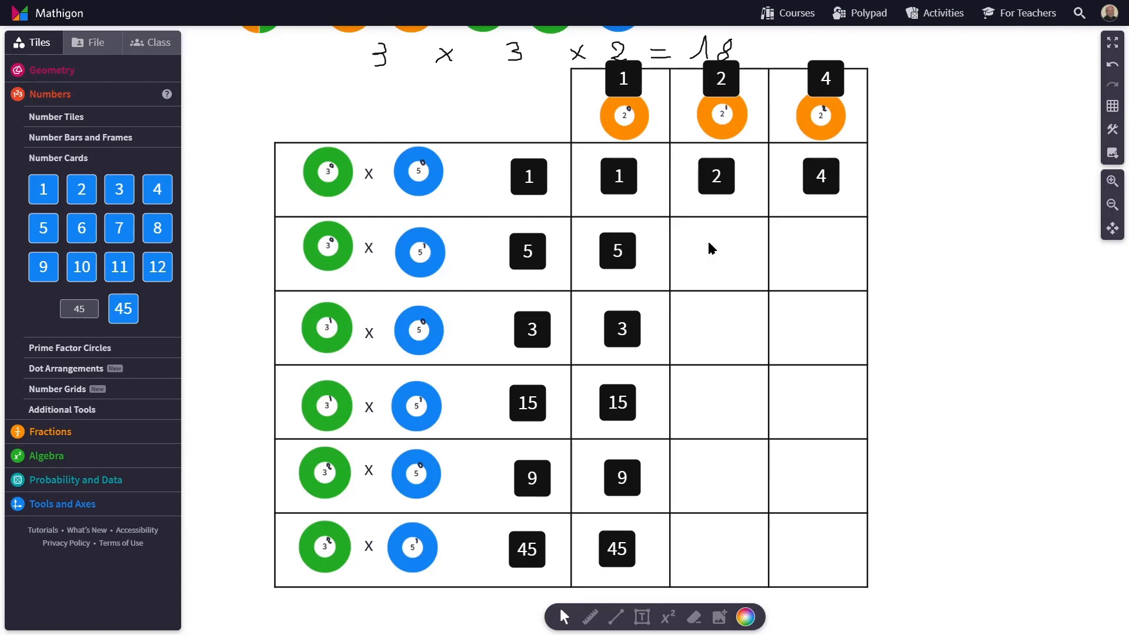
# Step: Complete the second row with number card 10 in the 2¹ column and number card 20 in the 2² column
pyautogui.moveTo(82, 267); pyautogui.dragTo(728, 250)
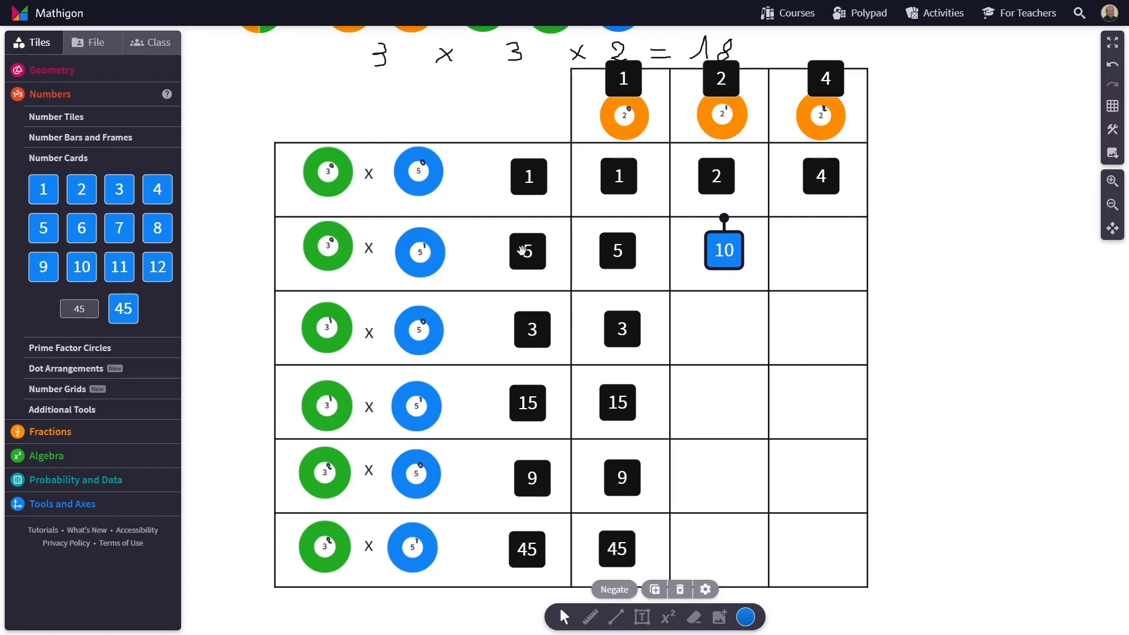
pyautogui.moveTo(721, 250); pyautogui.dragTo(718, 251)
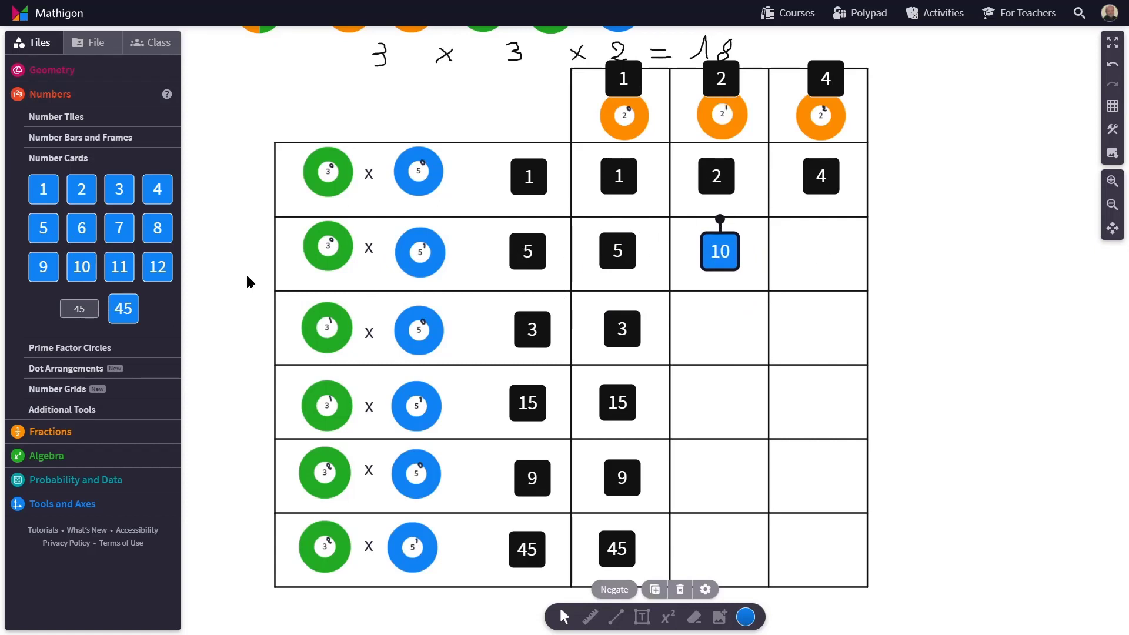
pyautogui.click(83, 310)
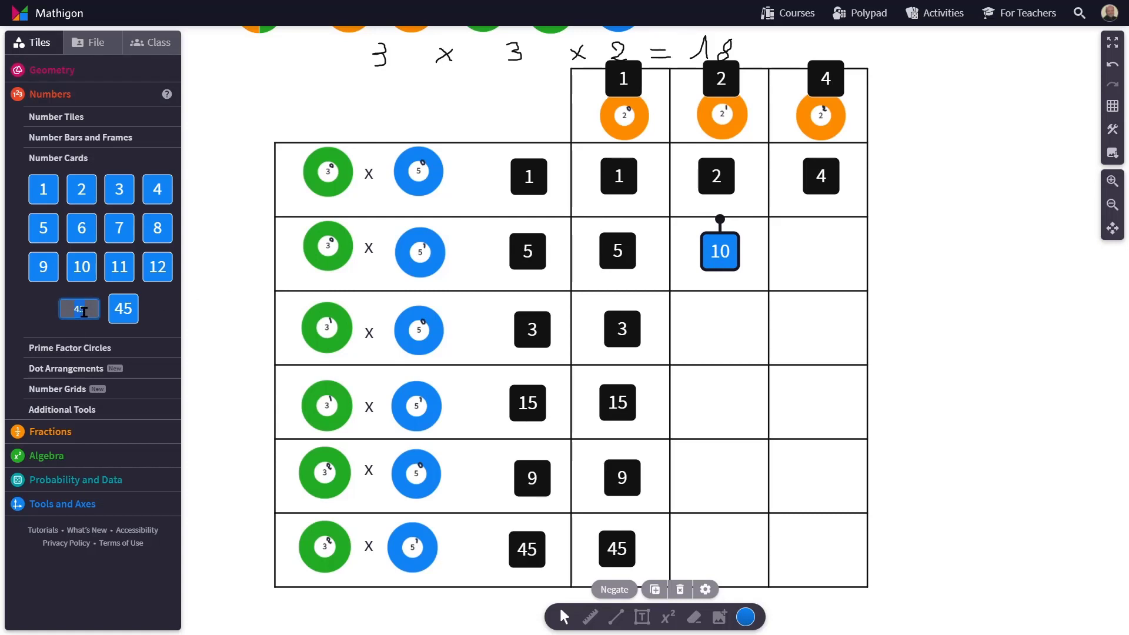
pyautogui.write('20')
pyautogui.moveTo(126, 307); pyautogui.dragTo(824, 253)
pyautogui.click(732, 318)
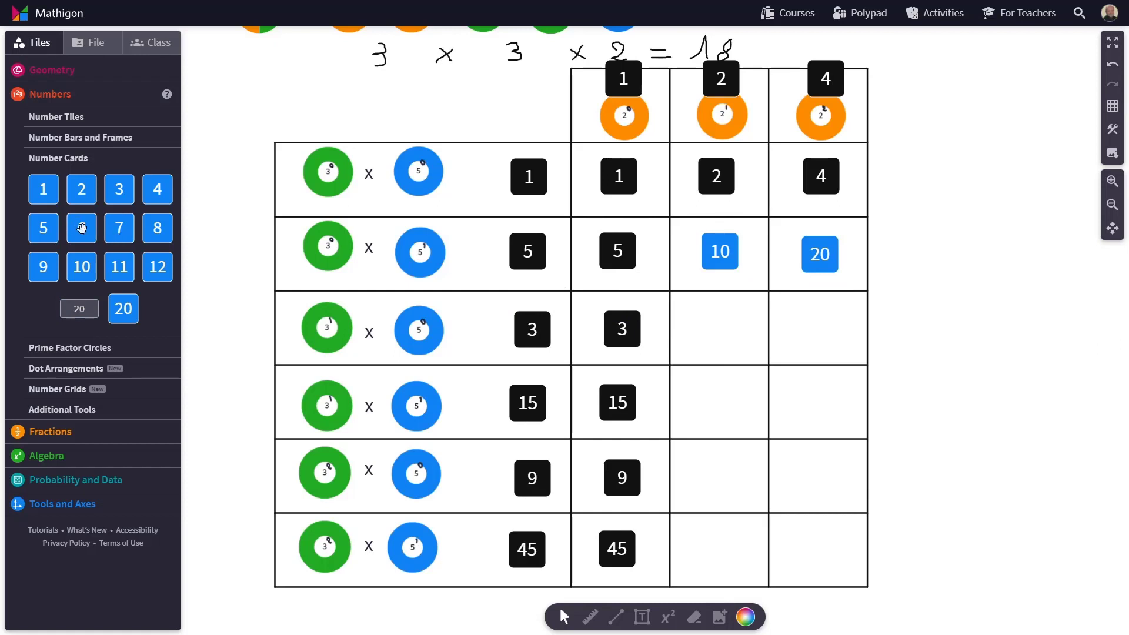
# Step: Complete the third row with number card 6 in the 2¹ column and number card 12 in the 2² column
pyautogui.moveTo(82, 230); pyautogui.dragTo(705, 312)
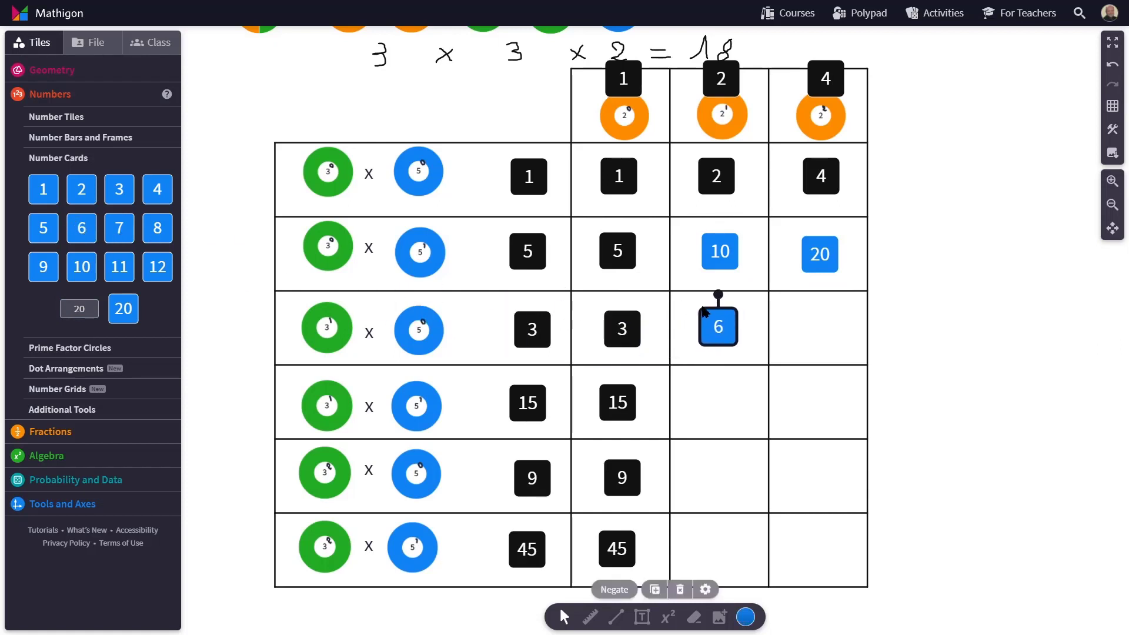
pyautogui.moveTo(163, 264); pyautogui.dragTo(826, 324)
pyautogui.click(748, 382)
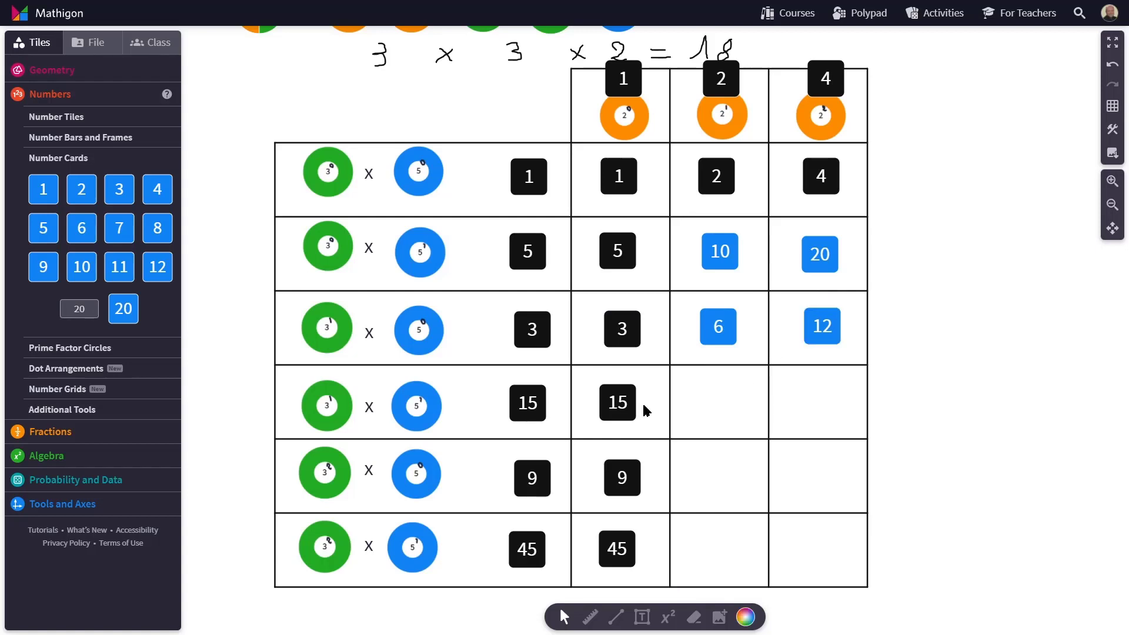
# Step: Create number cards 30 and 60 and place them in the fourth row's 2¹ and 2² cells
pyautogui.click(92, 309)
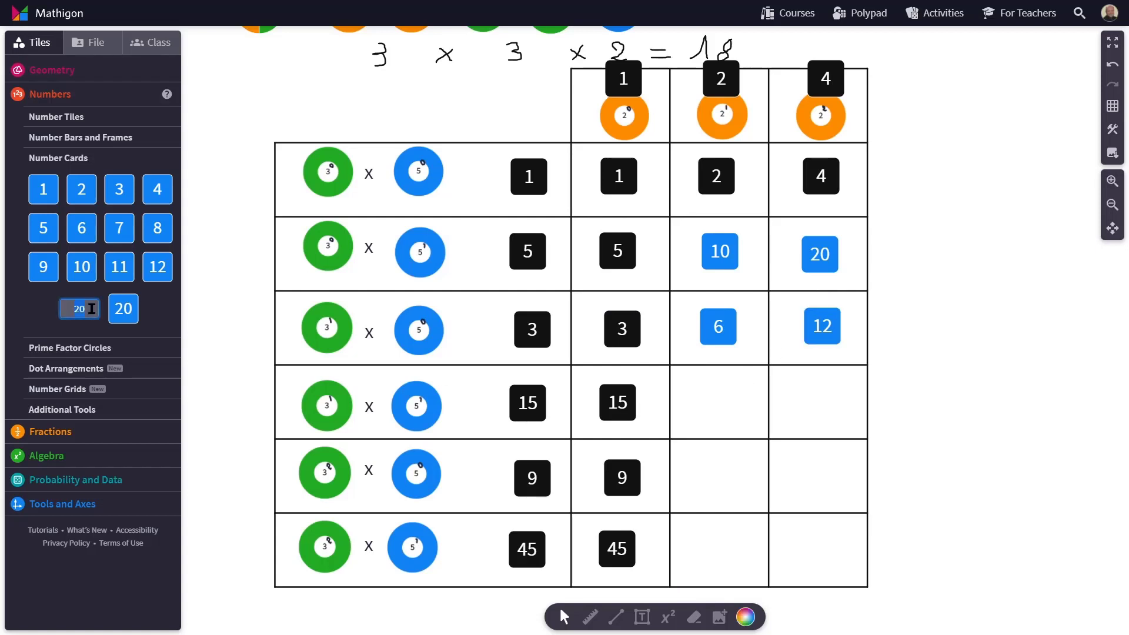
pyautogui.write('30')
pyautogui.moveTo(122, 307); pyautogui.dragTo(715, 404)
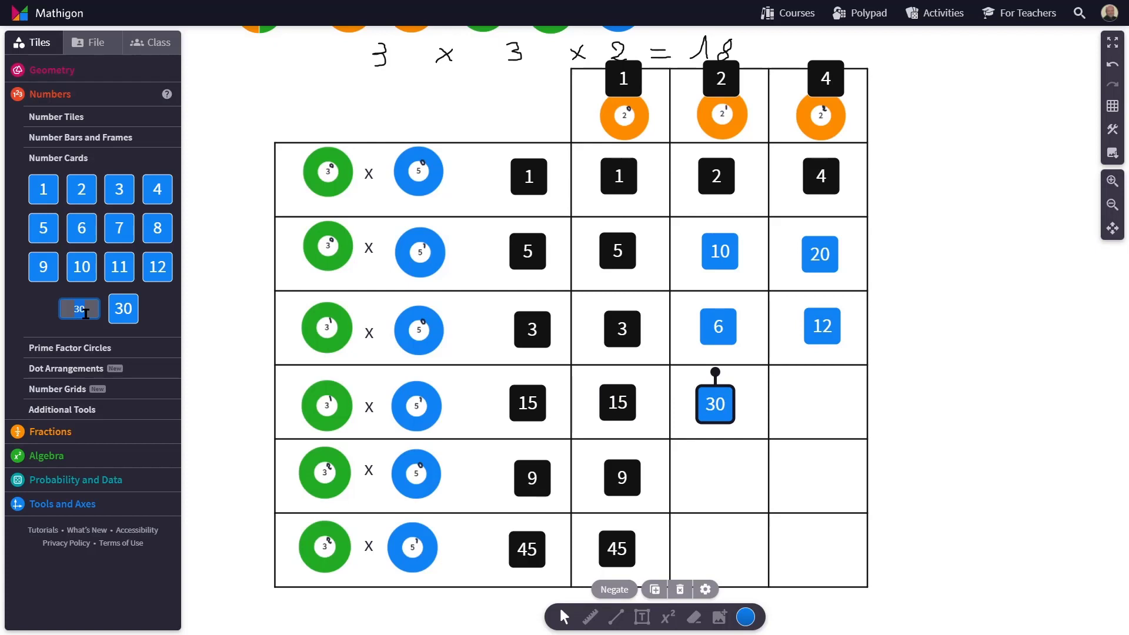
pyautogui.press('BackSpace')
pyautogui.write('60')
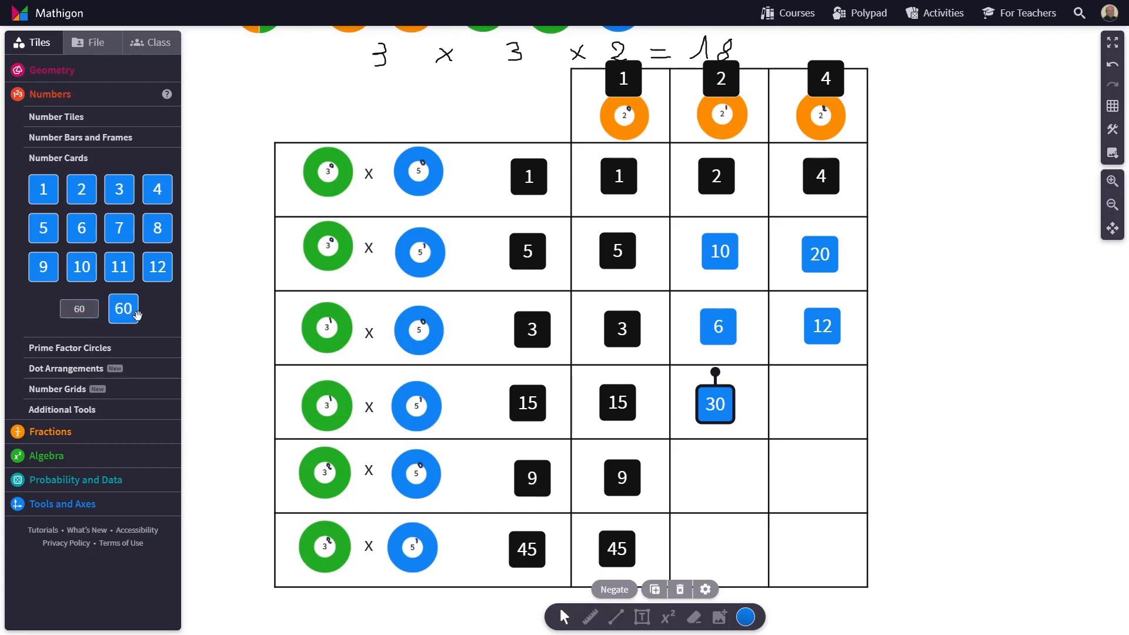
pyautogui.moveTo(137, 315); pyautogui.dragTo(832, 409)
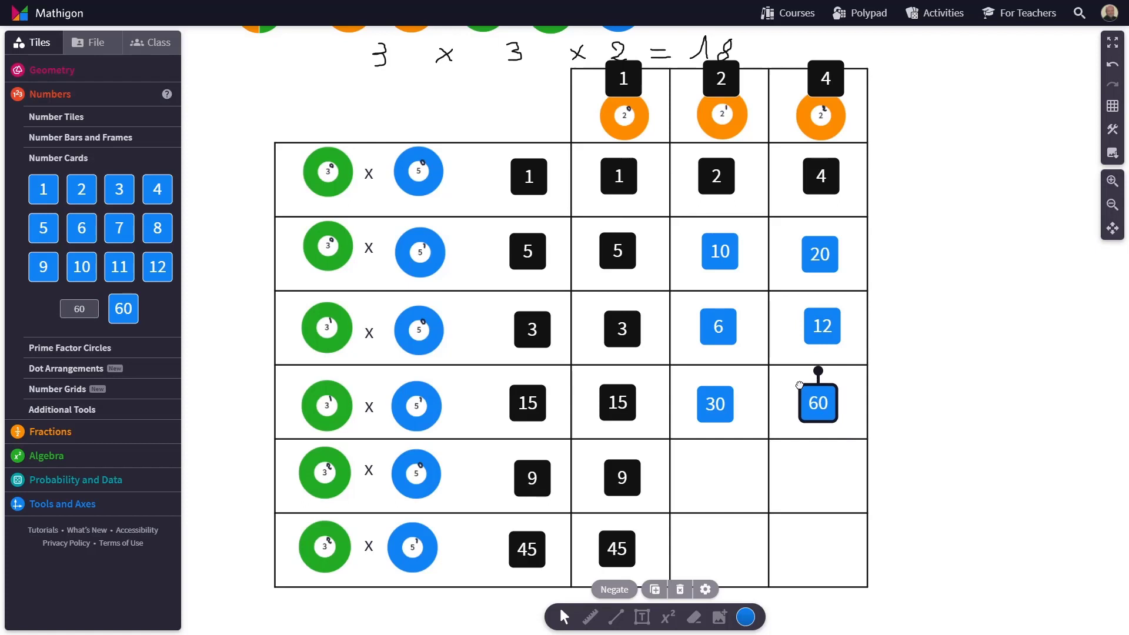
pyautogui.click(717, 464)
# Step: Create number cards 18 and 36 and place them in the fifth row's 2¹ and 2² cells
pyautogui.click(75, 309)
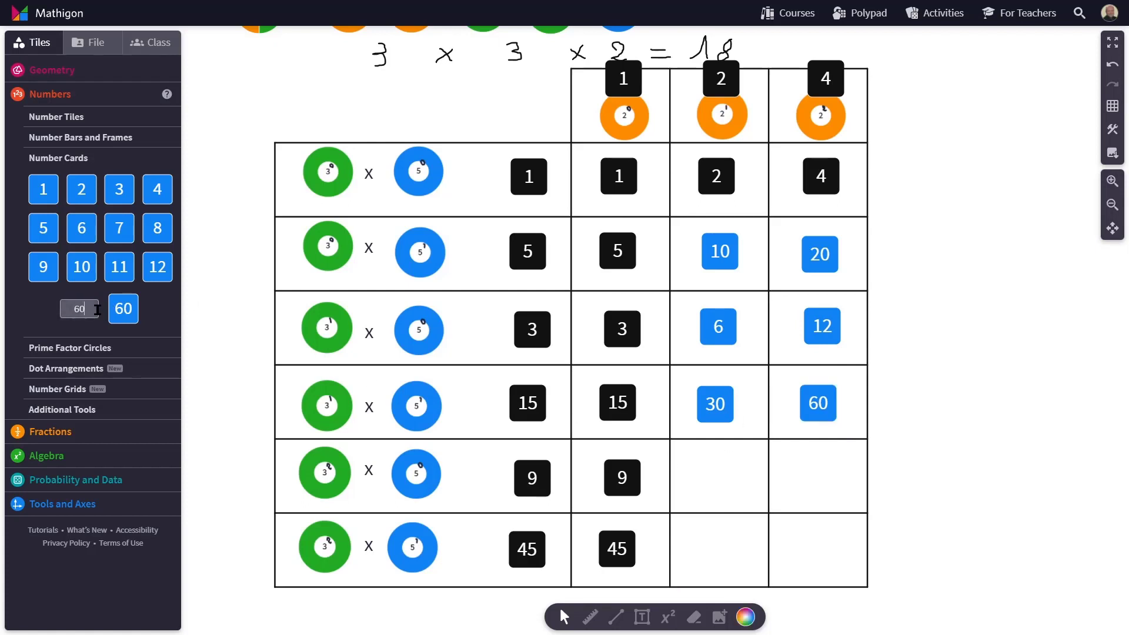
pyautogui.write('18')
pyautogui.moveTo(112, 312); pyautogui.dragTo(715, 475)
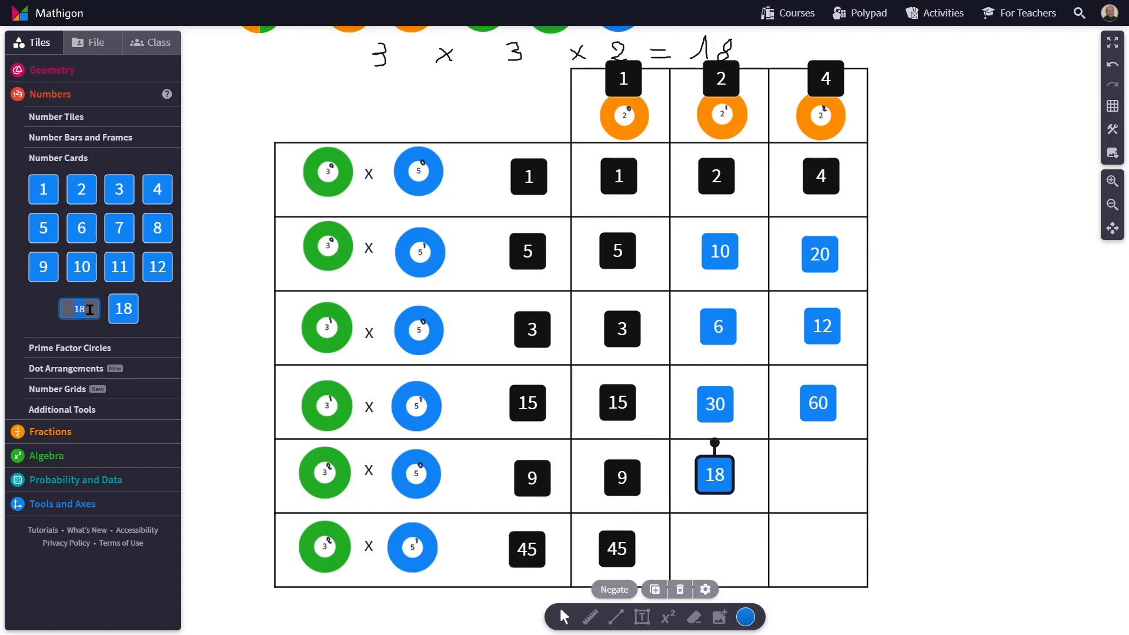
pyautogui.write('36')
pyautogui.moveTo(109, 310); pyautogui.dragTo(801, 481)
pyautogui.click(722, 534)
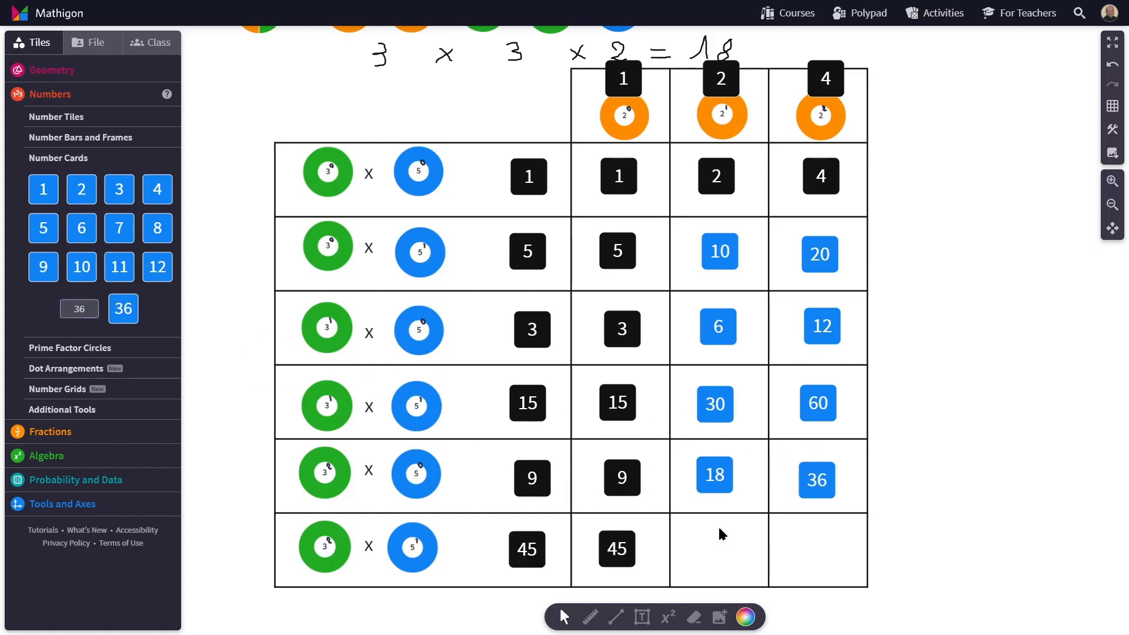
# Step: Create number cards 90 and 180 and place them in the sixth row's 2¹ and 2² cells
pyautogui.click(91, 312)
pyautogui.write('8')
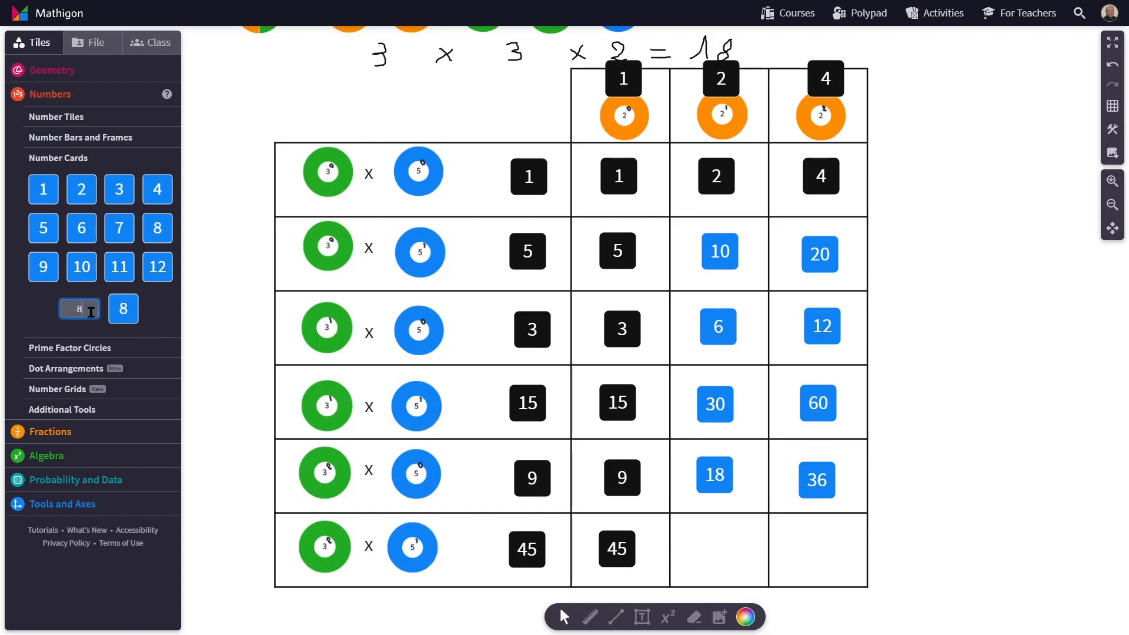
pyautogui.press('BackSpace')
pyautogui.write('90')
pyautogui.moveTo(122, 305); pyautogui.dragTo(713, 550)
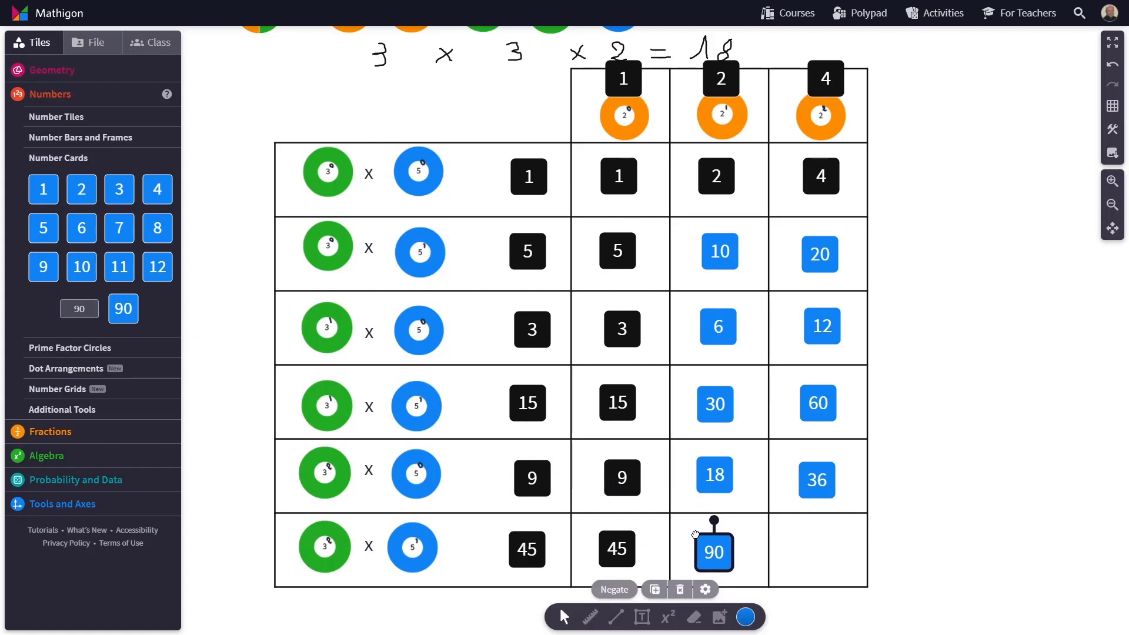
pyautogui.click(788, 533)
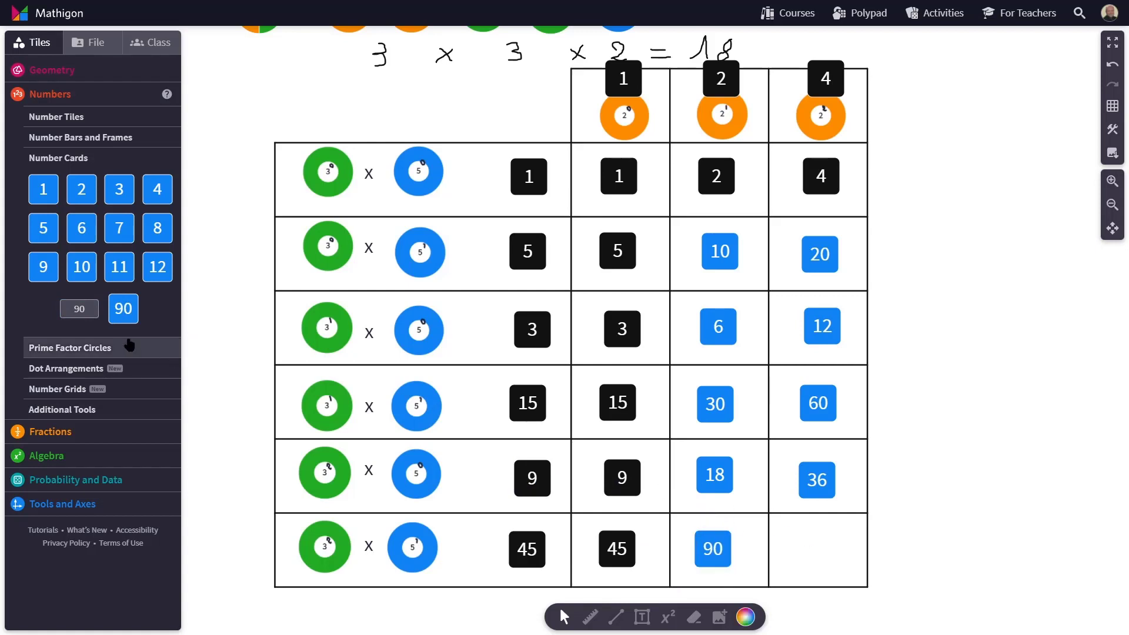
pyautogui.doubleClick(70, 302)
pyautogui.write('180')
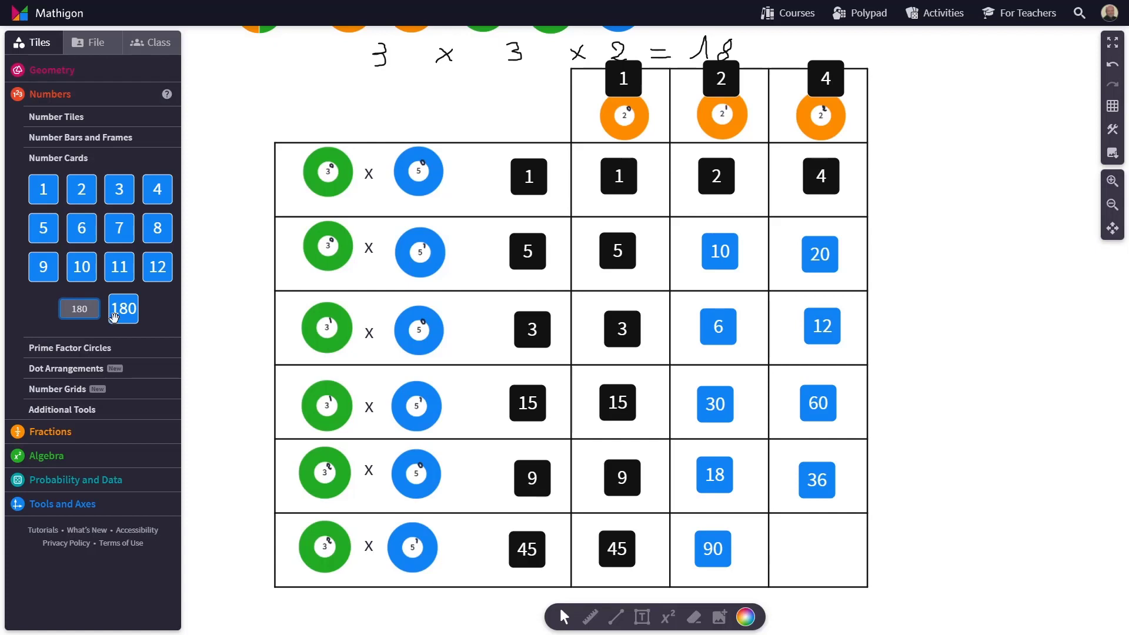
pyautogui.moveTo(121, 312); pyautogui.dragTo(183, 352)
pyautogui.moveTo(289, 381); pyautogui.dragTo(804, 530)
pyautogui.click(999, 532)
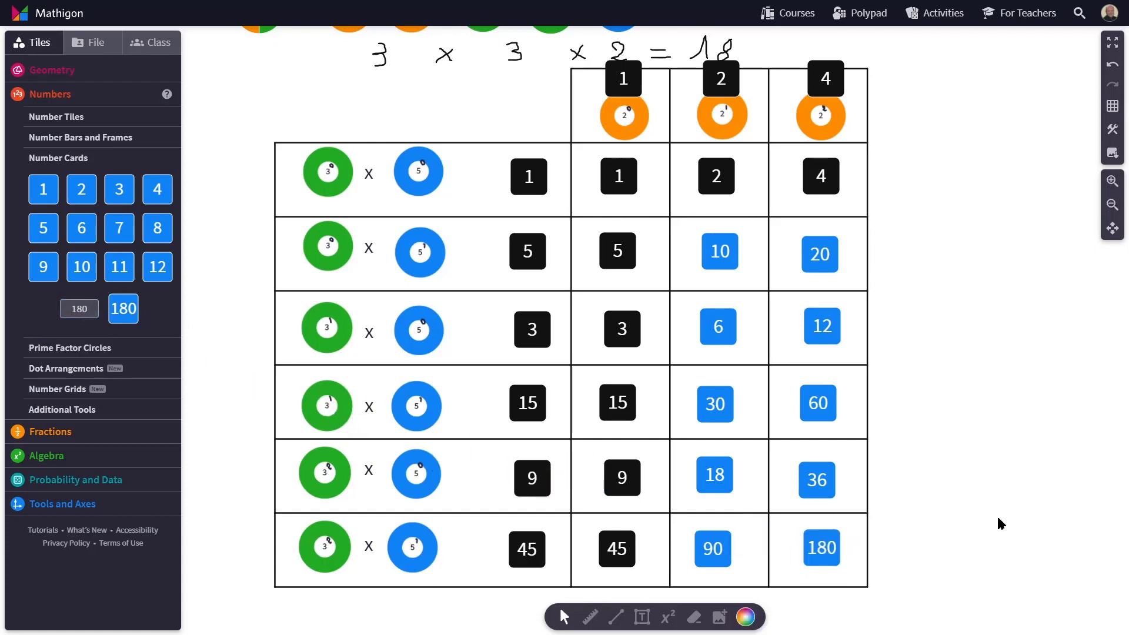
# Step: Recolour all the product cards inside the table blue, from 1 in the first row to 180 in the last
pyautogui.moveTo(699, 221); pyautogui.dragTo(849, 468)
pyautogui.click(768, 226)
pyautogui.moveTo(589, 148); pyautogui.dragTo(847, 549)
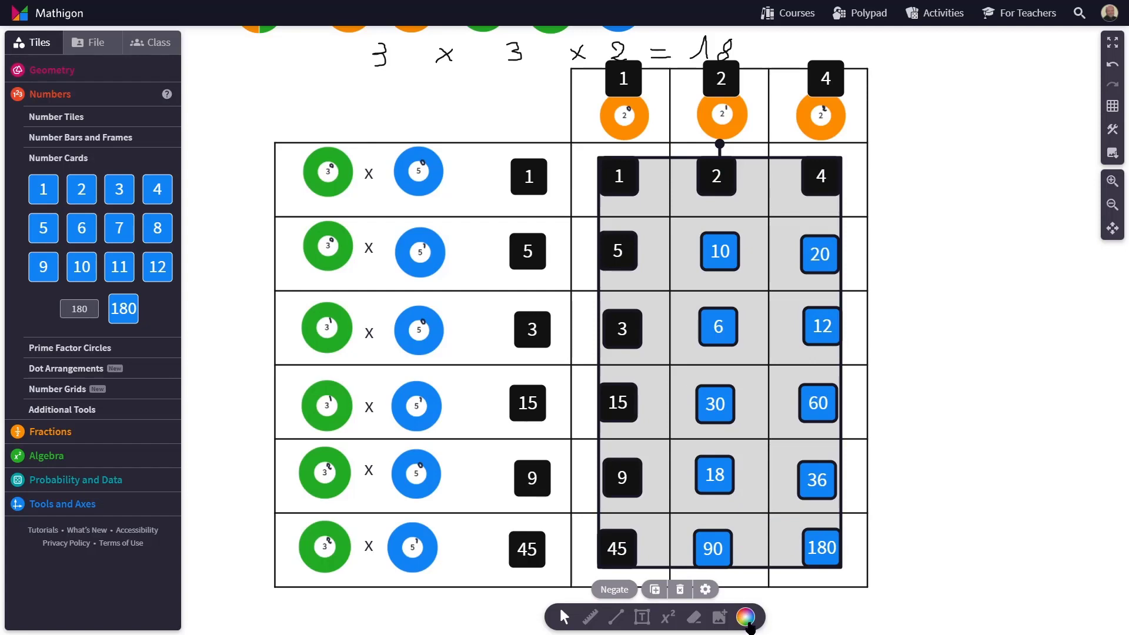
pyautogui.click(954, 462)
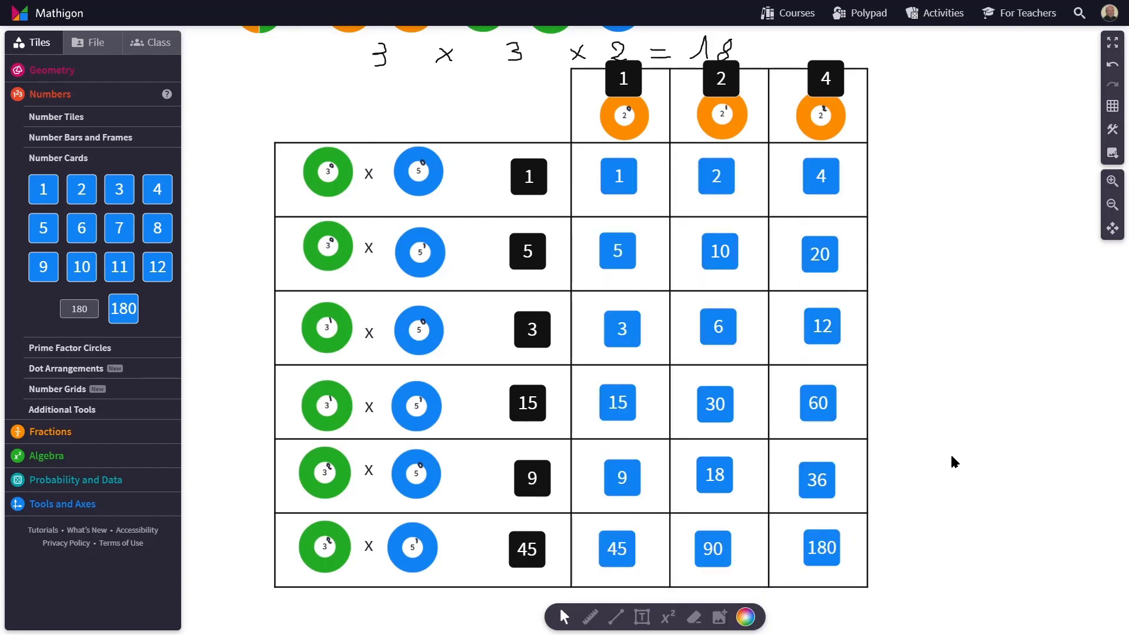
pyautogui.scroll(6, 953, 462)
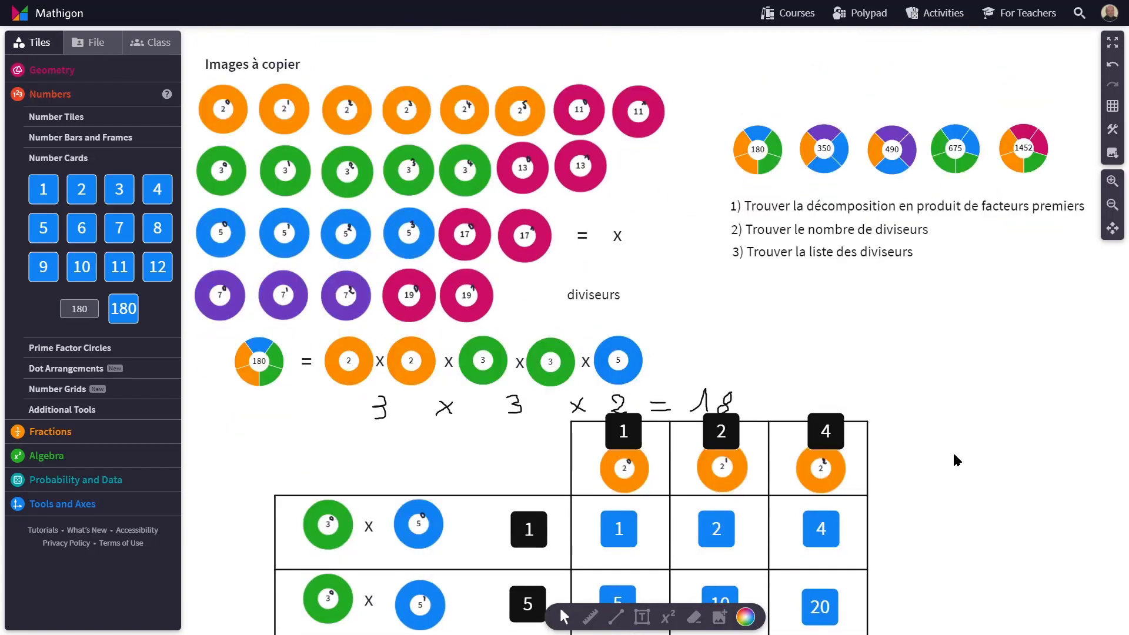